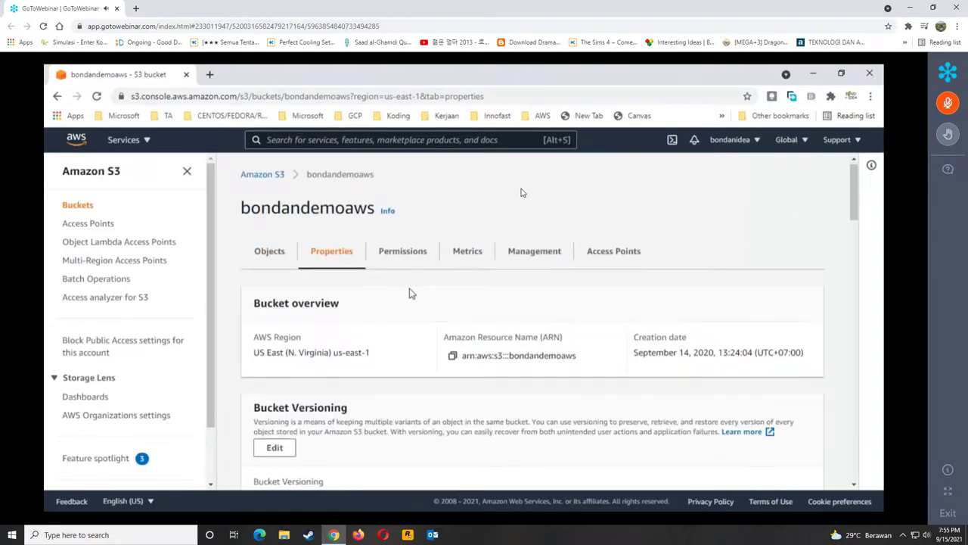
- Check the Bucket Versioning status in the properties of the bondandemoaws bucket
{"action": "scroll", "coordinate": [411, 288], "scroll_direction": "down", "scroll_amount": 3}
{"action": "scroll", "coordinate": [319, 335], "scroll_direction": "up", "scroll_amount": 1}
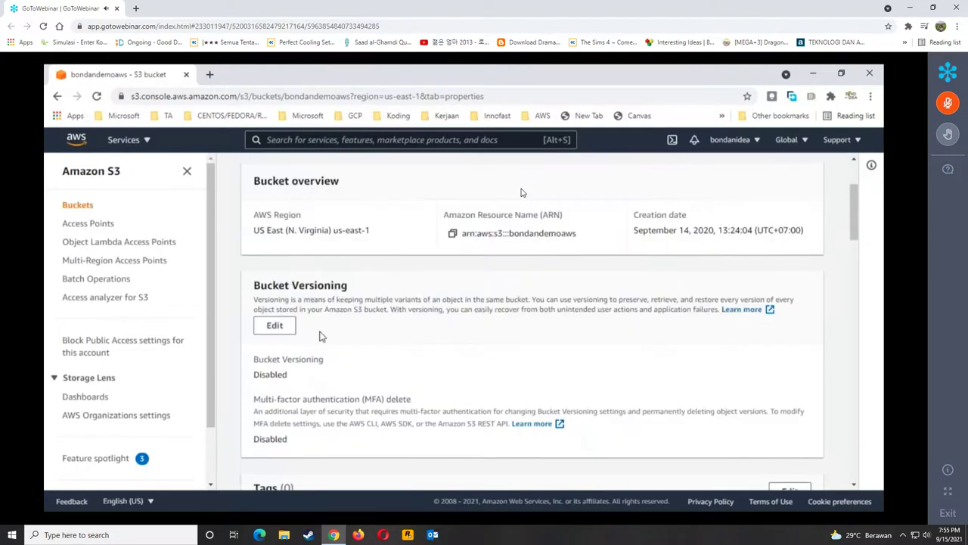
{"action": "double_click", "coordinate": [277, 375]}
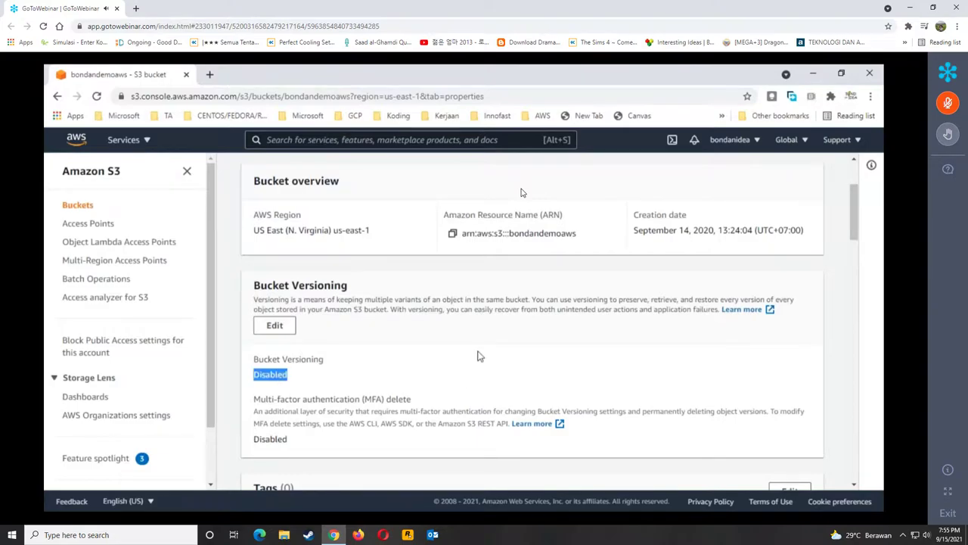
{"action": "left_click", "coordinate": [478, 359]}
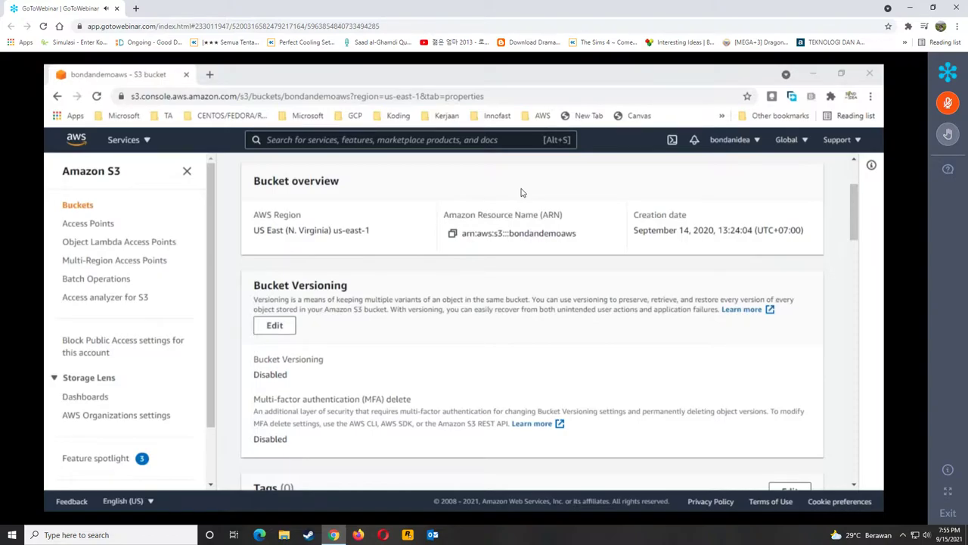
- Switch to Notepad, write "Note1" in Note.txt, save the file and close it
{"action": "key", "text": "alt+Tab"}
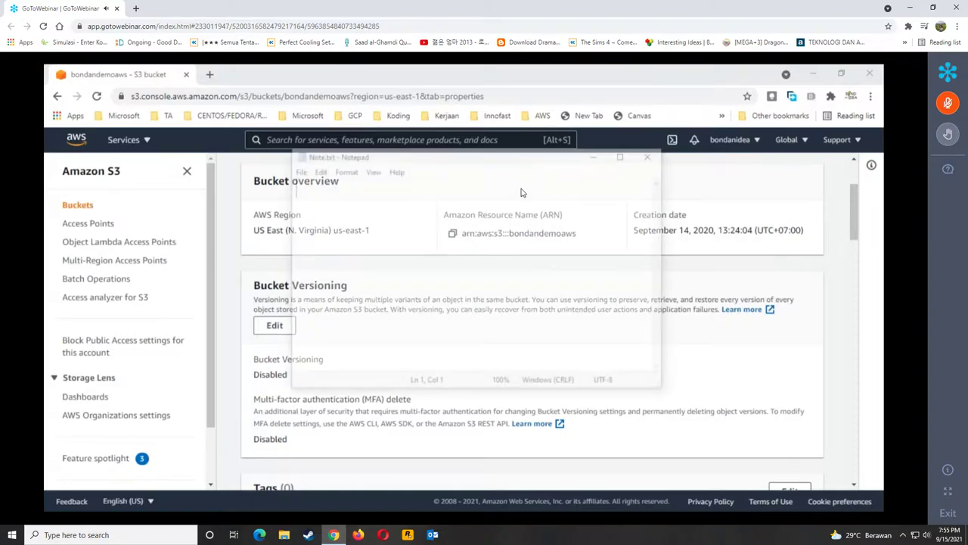
{"action": "type", "text": "Note1"}
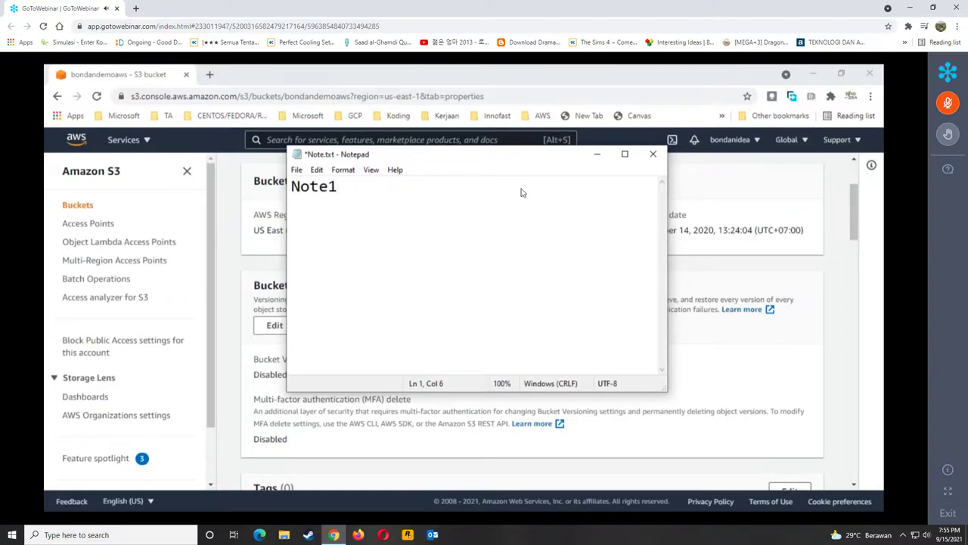
{"action": "key", "text": "ctrl+s"}
{"action": "left_click", "coordinate": [655, 155]}
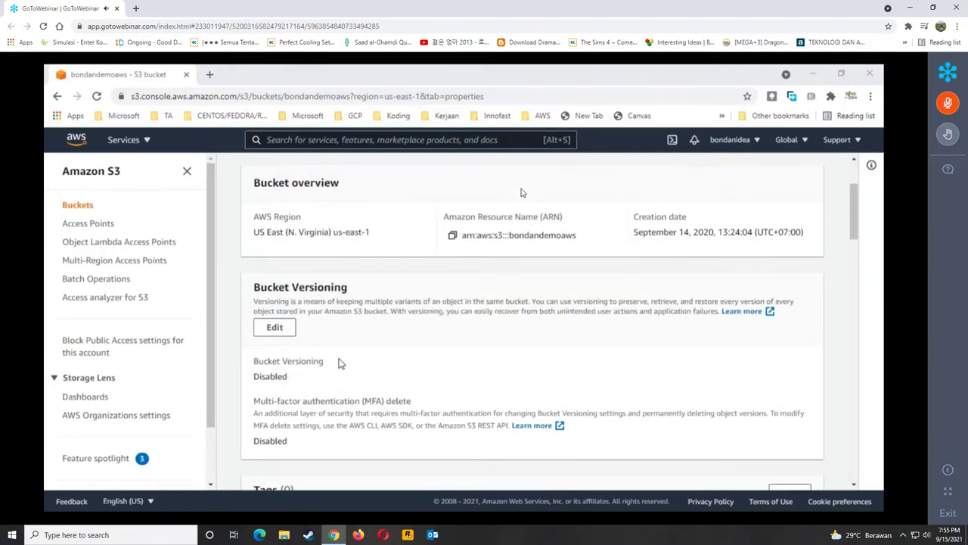
- Upload Note.txt to the bondandemoaws bucket from its object list
{"action": "scroll", "coordinate": [340, 361], "scroll_direction": "up", "scroll_amount": 3}
{"action": "left_click", "coordinate": [269, 253]}
{"action": "left_click", "coordinate": [367, 378]}
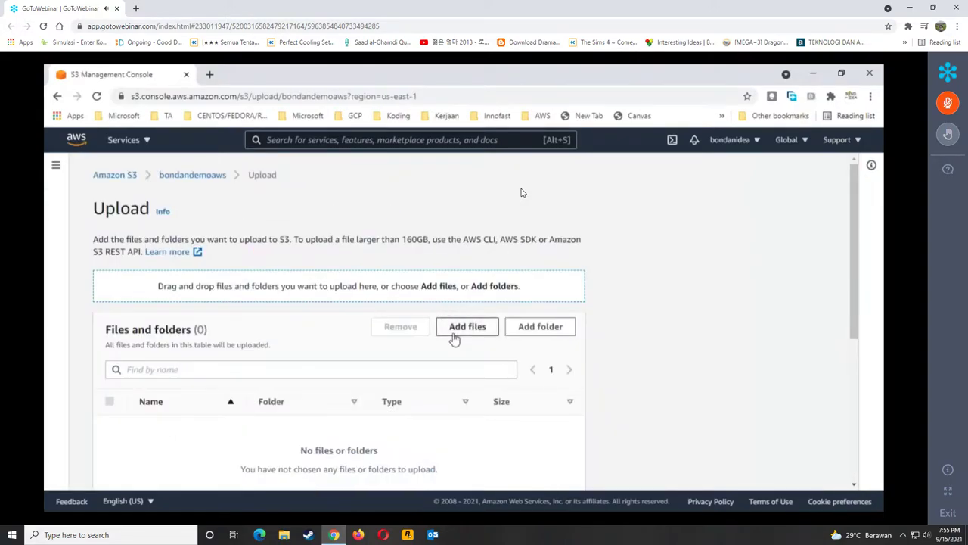
{"action": "left_click_drag", "start_coordinate": [316, 295], "coordinate": [304, 297]}
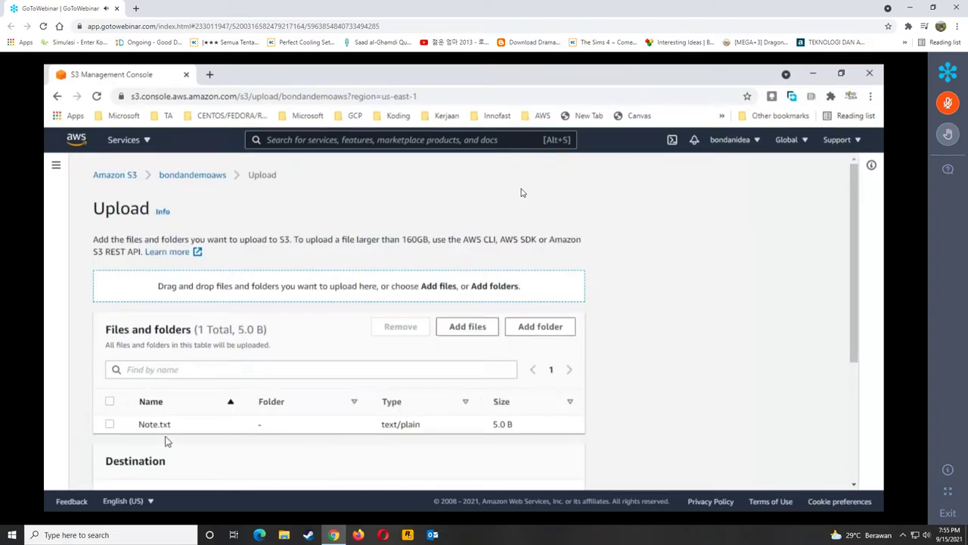
{"action": "scroll", "coordinate": [329, 353], "scroll_direction": "down", "scroll_amount": 3}
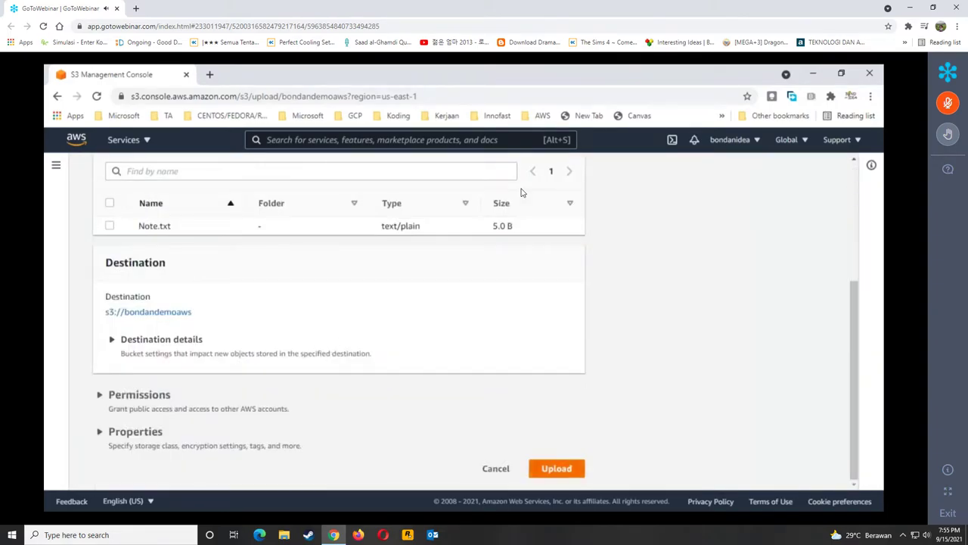
{"action": "left_click", "coordinate": [568, 469]}
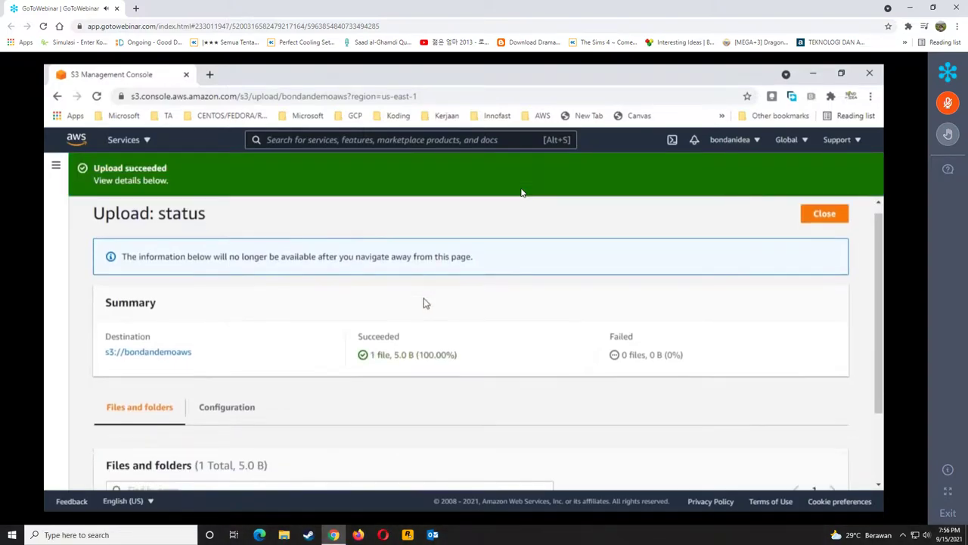
- Open the uploaded Note.txt object's details and visit its object URL to test public access
{"action": "scroll", "coordinate": [412, 295], "scroll_direction": "down", "scroll_amount": 2}
{"action": "left_click", "coordinate": [127, 447]}
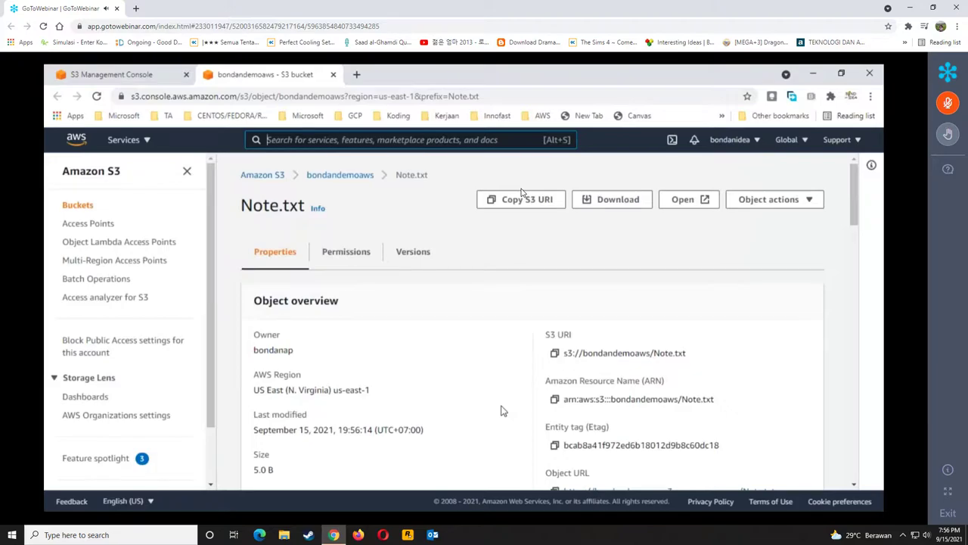
{"action": "scroll", "coordinate": [507, 414], "scroll_direction": "down", "scroll_amount": 1}
{"action": "left_click", "coordinate": [603, 429]}
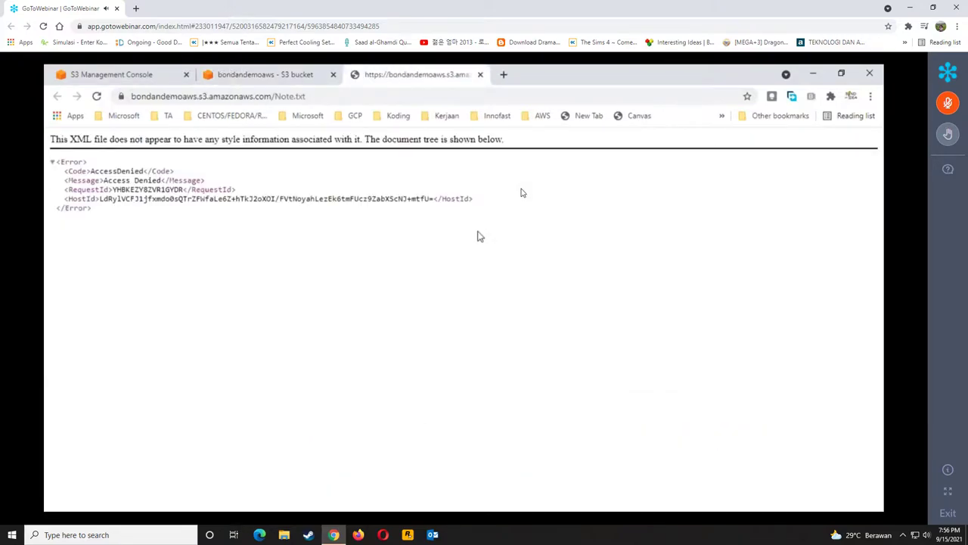
- Grant Everyone (public access) read permission on the Note.txt object and its ACL, acknowledge the effects and save the changes
{"action": "left_click", "coordinate": [261, 75]}
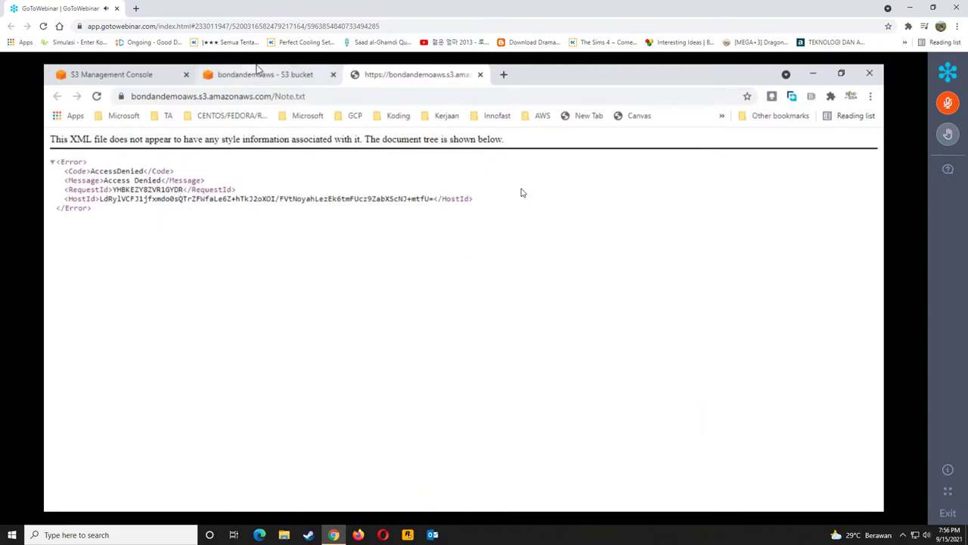
{"action": "left_click", "coordinate": [345, 191]}
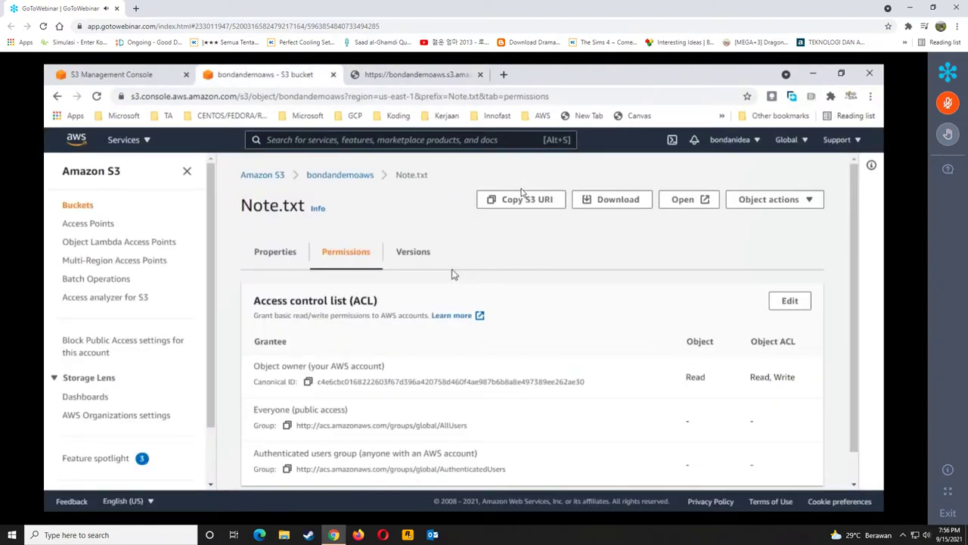
{"action": "left_click", "coordinate": [800, 307]}
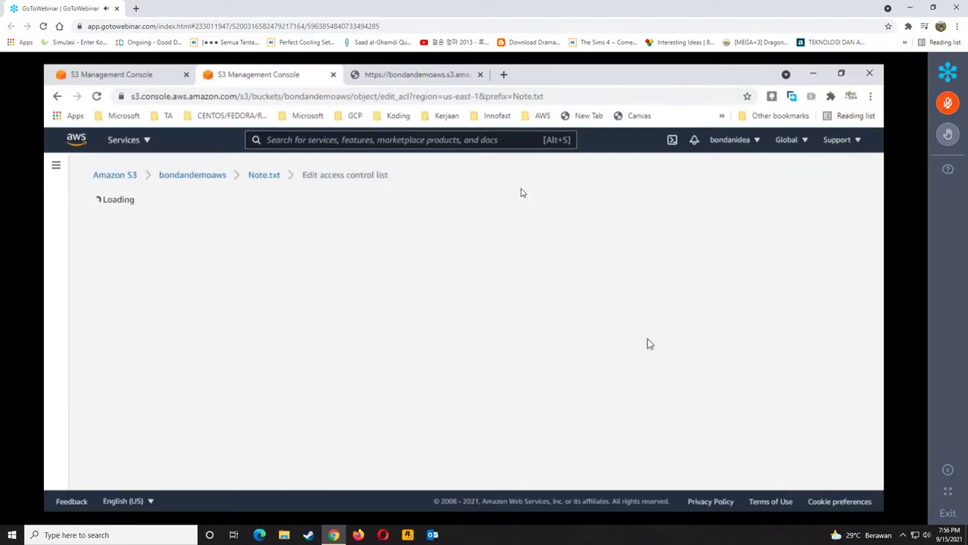
{"action": "scroll", "coordinate": [456, 309], "scroll_direction": "down", "scroll_amount": 2}
{"action": "left_click", "coordinate": [259, 356]}
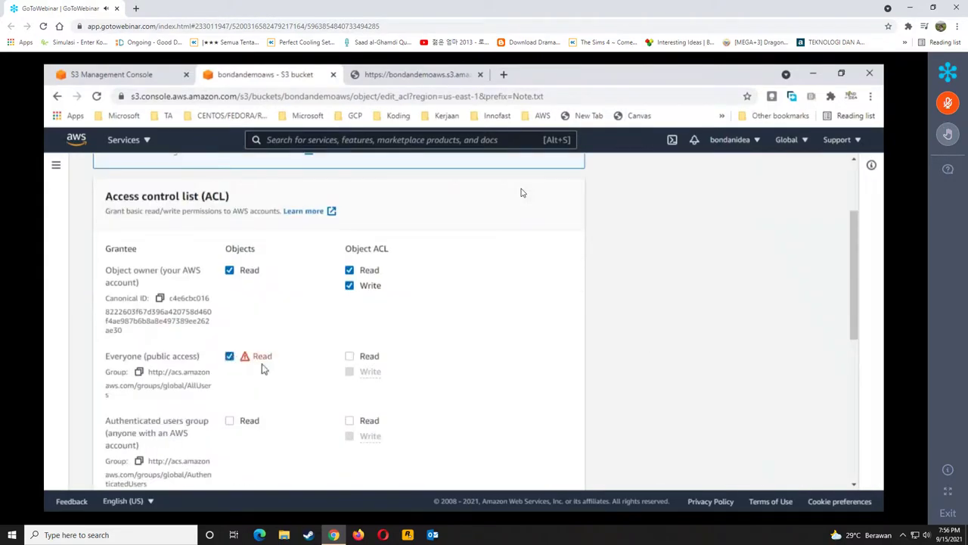
{"action": "left_click", "coordinate": [349, 355]}
{"action": "scroll", "coordinate": [543, 346], "scroll_direction": "down", "scroll_amount": 5}
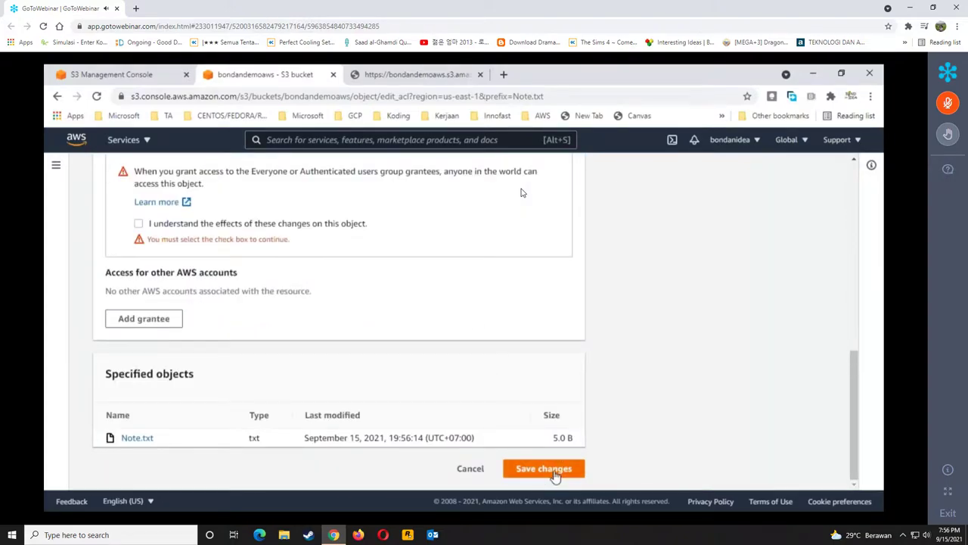
{"action": "left_click", "coordinate": [138, 223]}
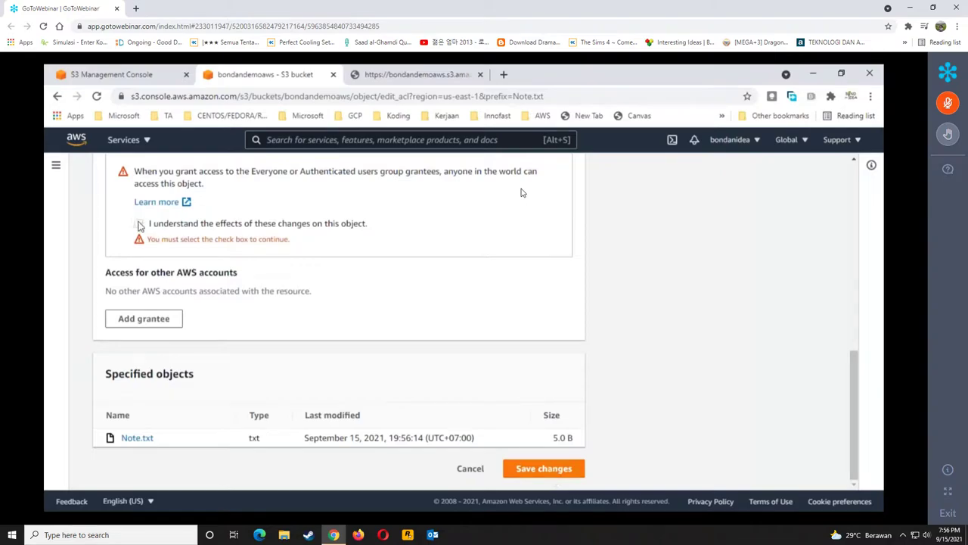
{"action": "left_click", "coordinate": [544, 468]}
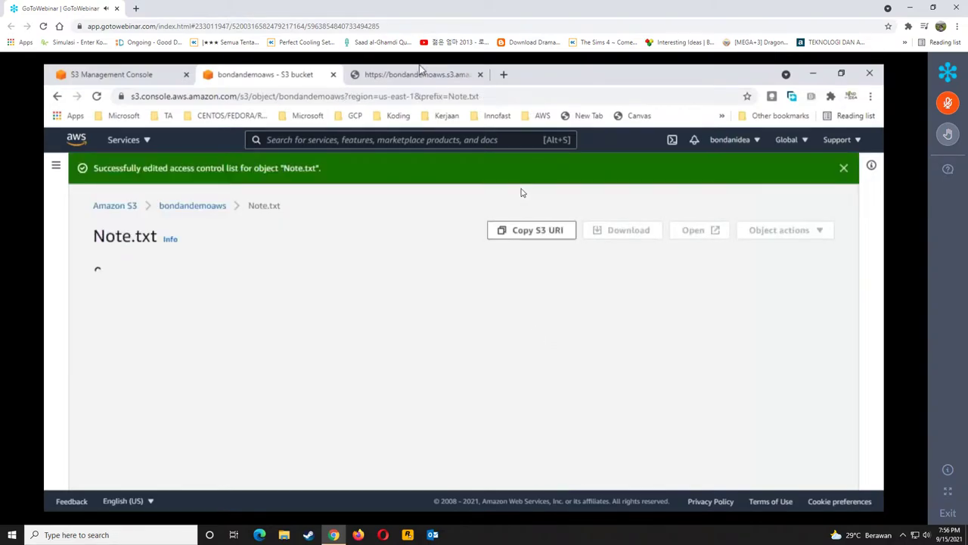
- Reload Note.txt's public object URL and check the text it serves
{"action": "left_click", "coordinate": [416, 74]}
{"action": "left_click", "coordinate": [96, 96]}
{"action": "double_click", "coordinate": [59, 140]}
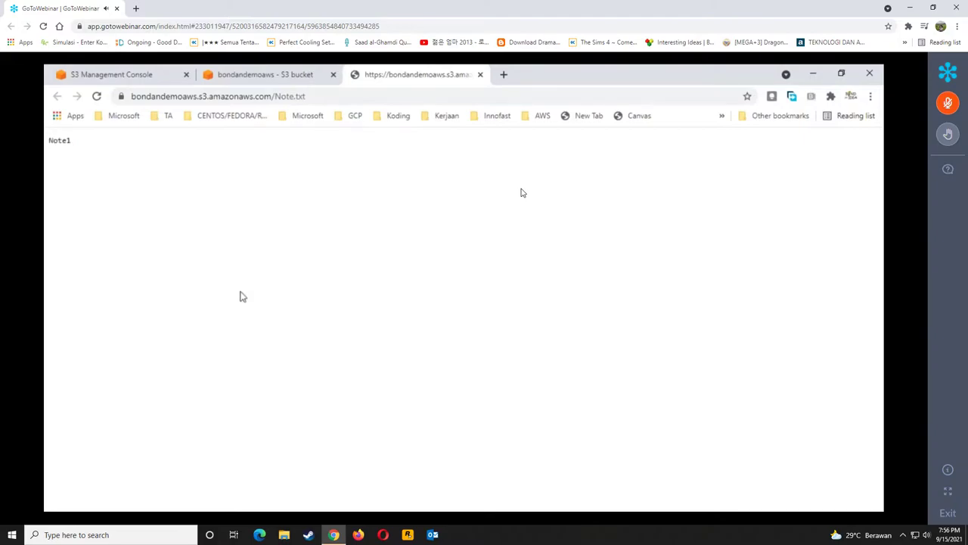
- Return from the Note.txt details to the object list of the bondandemoaws bucket
{"action": "left_click", "coordinate": [250, 74]}
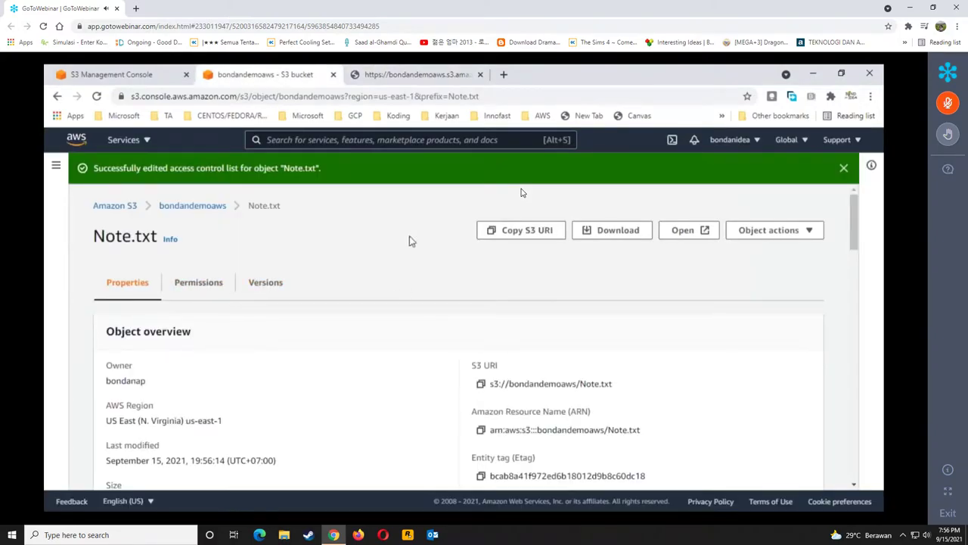
{"action": "left_click", "coordinate": [189, 212]}
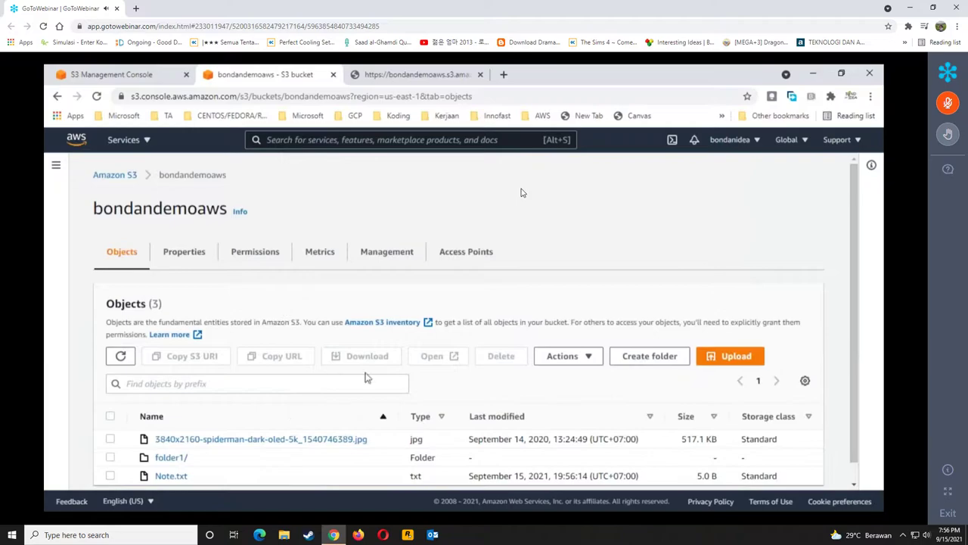
{"action": "scroll", "coordinate": [432, 410], "scroll_direction": "down", "scroll_amount": 1}
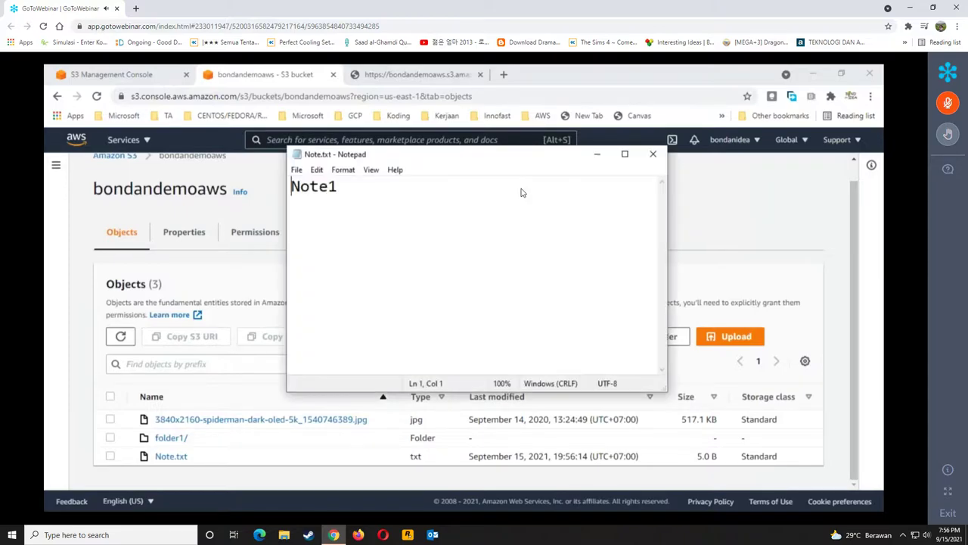
- Add a second line "Note2" to Note.txt in Notepad, save the file and close it
{"action": "key", "text": "Return"}
{"action": "type", "text": "Note2"}
{"action": "key", "text": "ctrl+s"}
{"action": "left_click", "coordinate": [642, 159]}
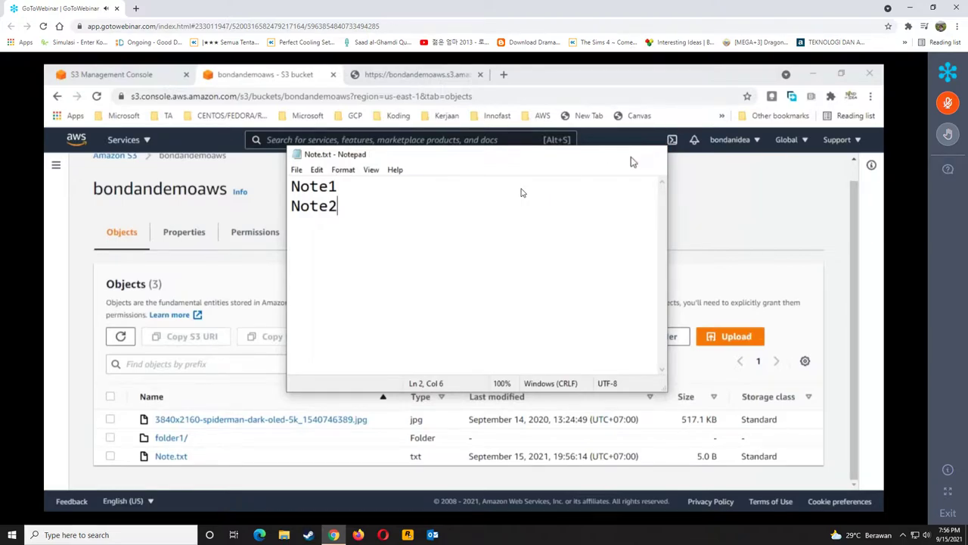
- Upload the edited Note.txt to the bondandemoaws bucket again, overwriting the existing object
{"action": "left_click", "coordinate": [729, 336]}
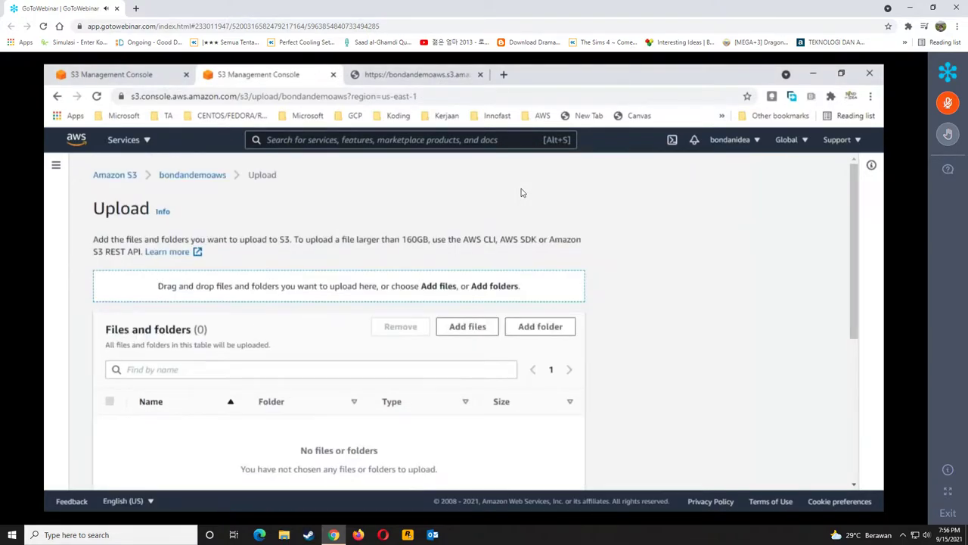
{"action": "left_click_drag", "start_coordinate": [521, 192], "coordinate": [317, 321]}
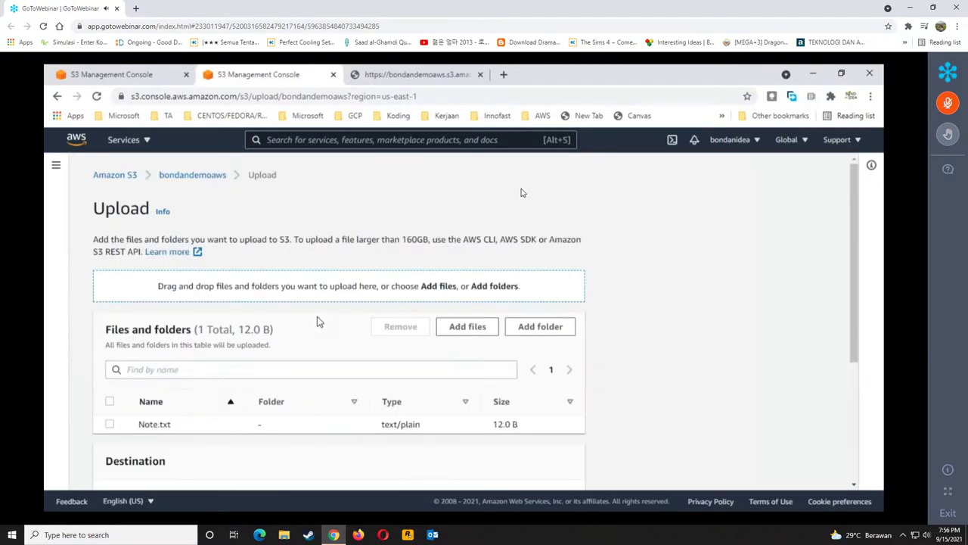
{"action": "scroll", "coordinate": [459, 401], "scroll_direction": "down", "scroll_amount": 3}
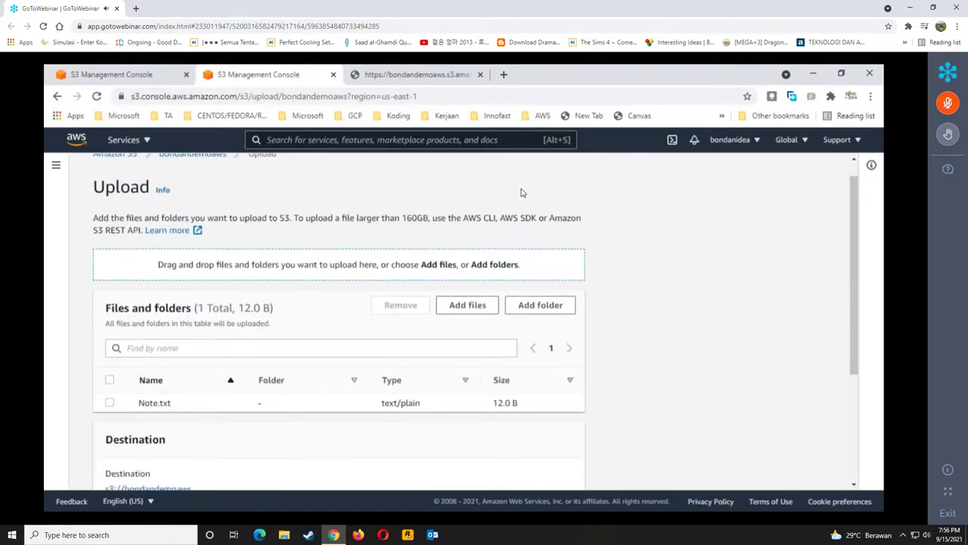
{"action": "left_click", "coordinate": [565, 468]}
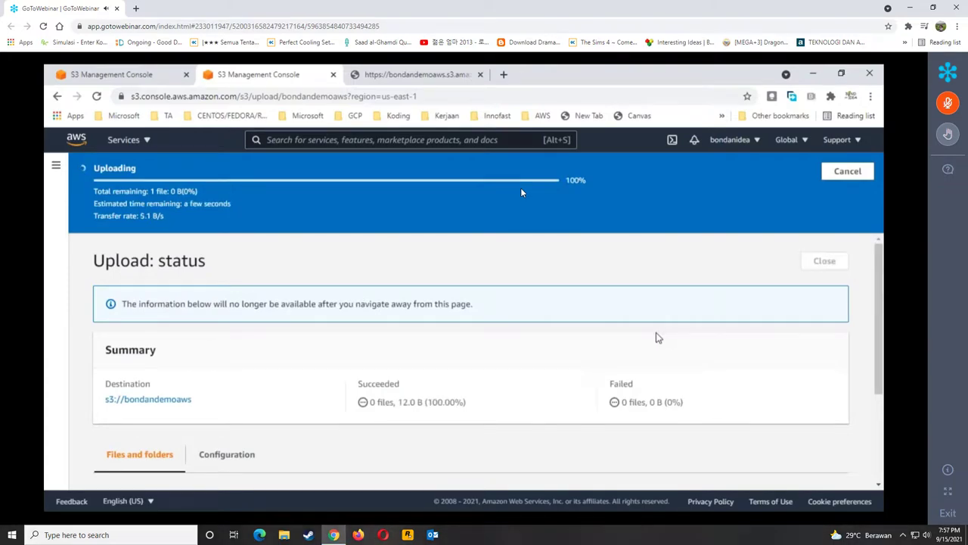
{"action": "scroll", "coordinate": [511, 321], "scroll_direction": "down", "scroll_amount": 3}
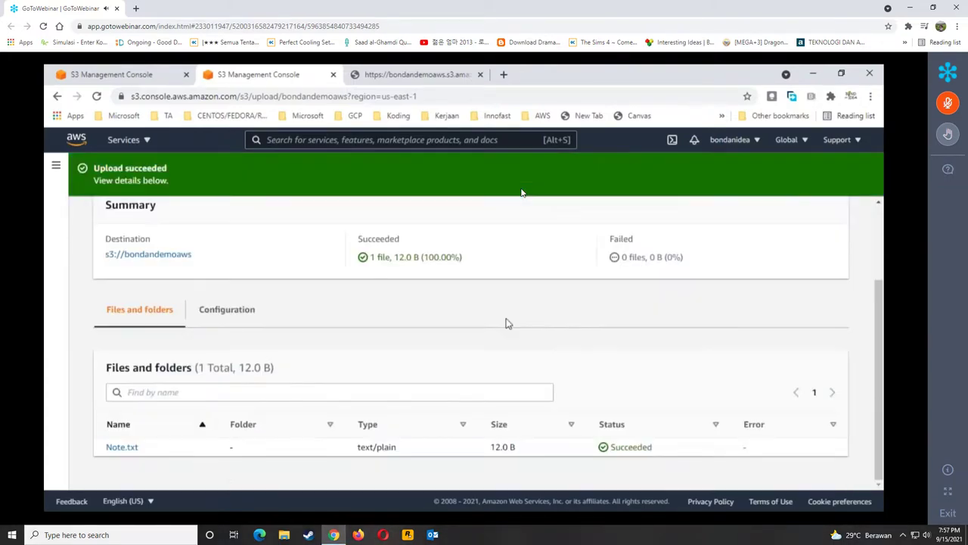
- Open Note.txt from the bucket's object list and examine its version history and the Bucket Versioning notice
{"action": "scroll", "coordinate": [158, 313], "scroll_direction": "up", "scroll_amount": 3}
{"action": "left_click", "coordinate": [155, 364]}
{"action": "scroll", "coordinate": [152, 460], "scroll_direction": "down", "scroll_amount": 1}
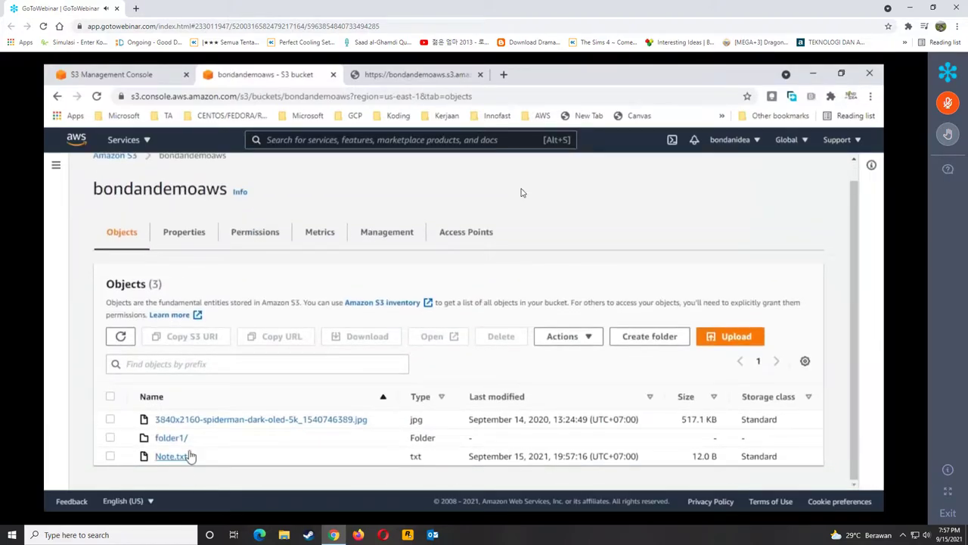
{"action": "left_click", "coordinate": [171, 457]}
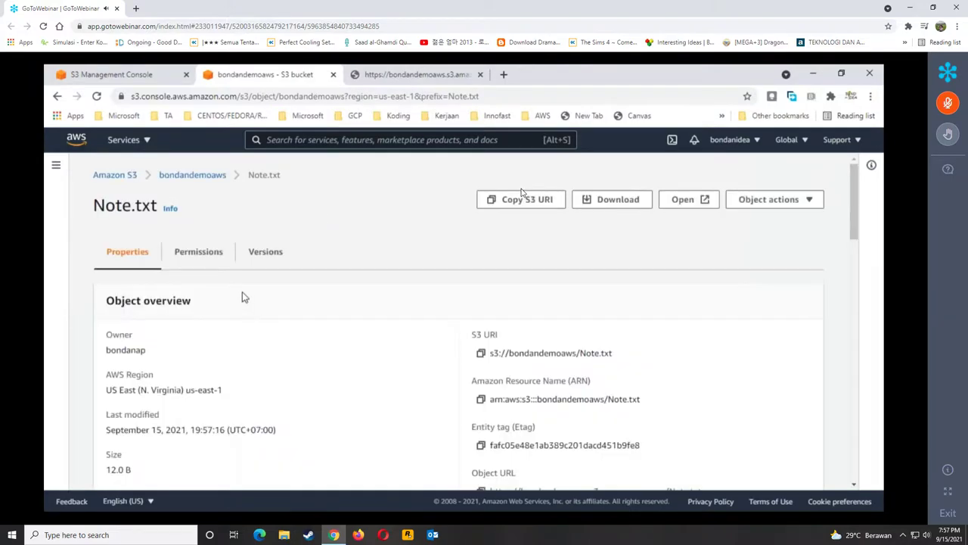
{"action": "left_click", "coordinate": [265, 252]}
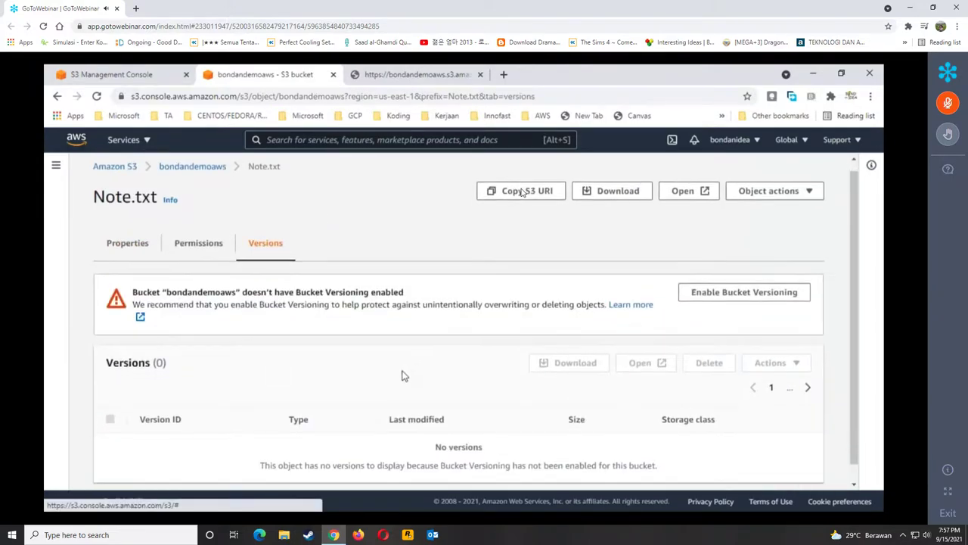
{"action": "scroll", "coordinate": [325, 370], "scroll_direction": "down", "scroll_amount": 1}
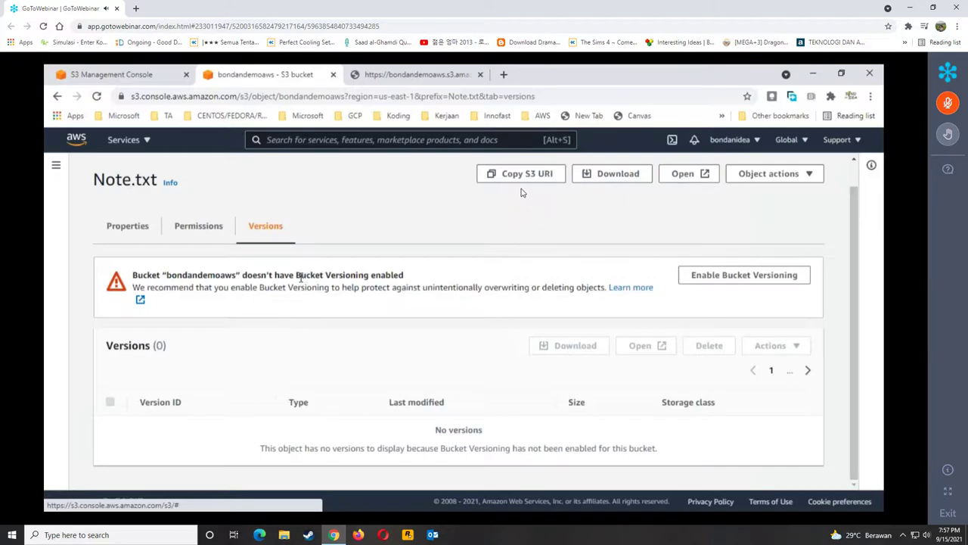
{"action": "left_click_drag", "start_coordinate": [299, 277], "coordinate": [398, 275]}
{"action": "left_click", "coordinate": [375, 320]}
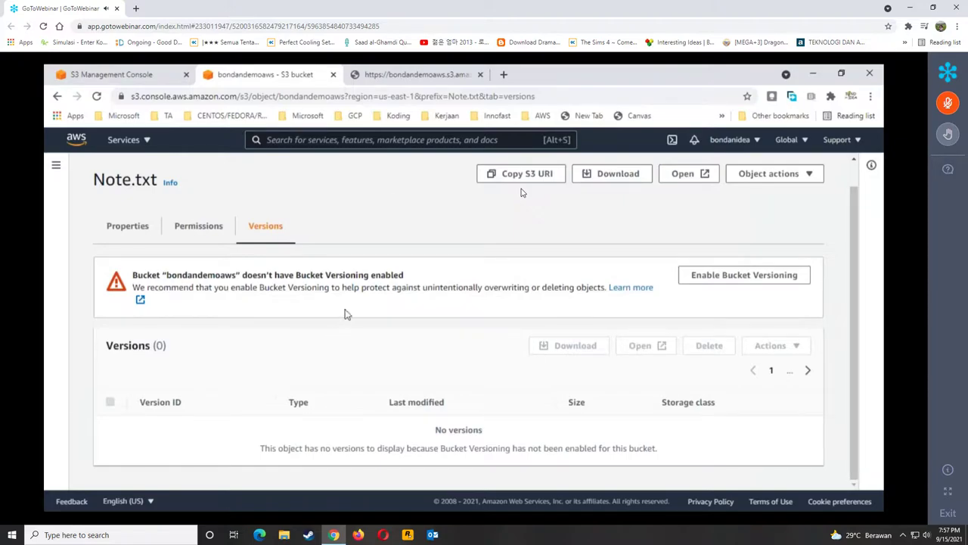
- Reload the public Note.txt page in its browser tab to check the content after the overwrite
{"action": "left_click", "coordinate": [415, 72]}
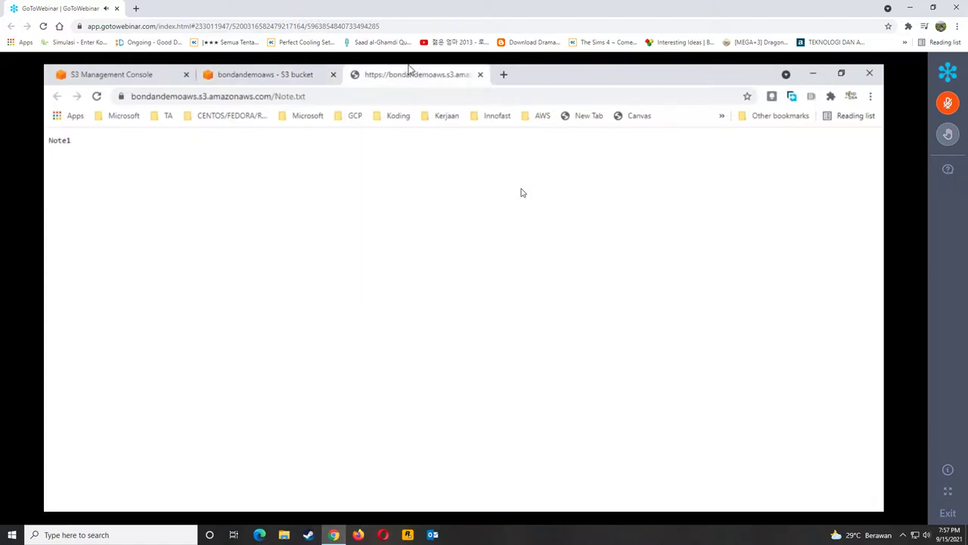
{"action": "double_click", "coordinate": [64, 142]}
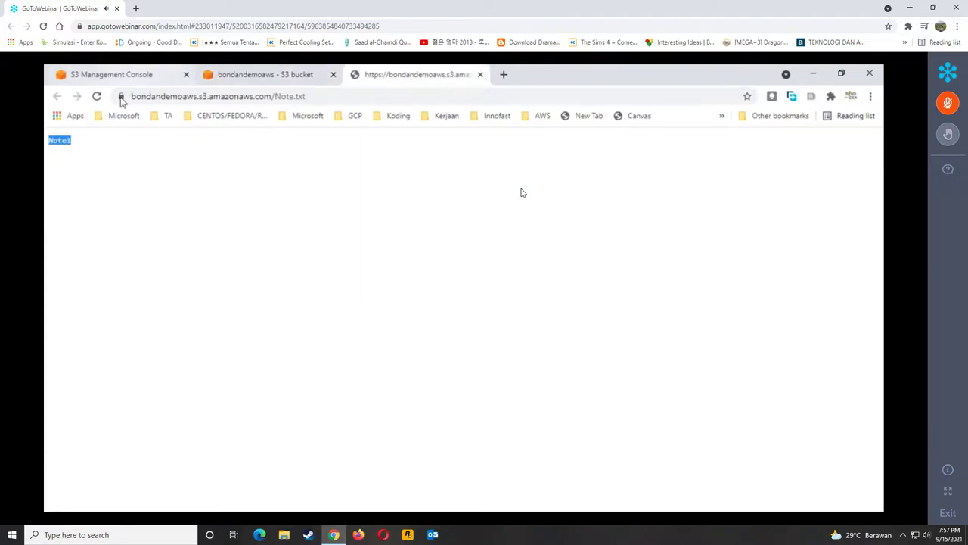
{"action": "left_click", "coordinate": [97, 97]}
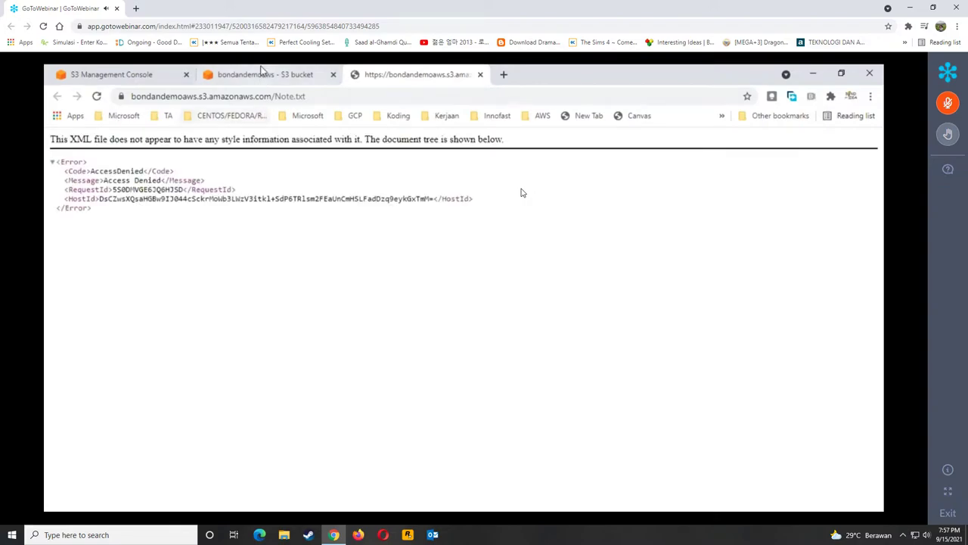
- Try to give everyone read access to the Note.txt object and its object ACL, acknowledging the effects of public access
{"action": "left_click", "coordinate": [264, 74]}
{"action": "left_click", "coordinate": [150, 229]}
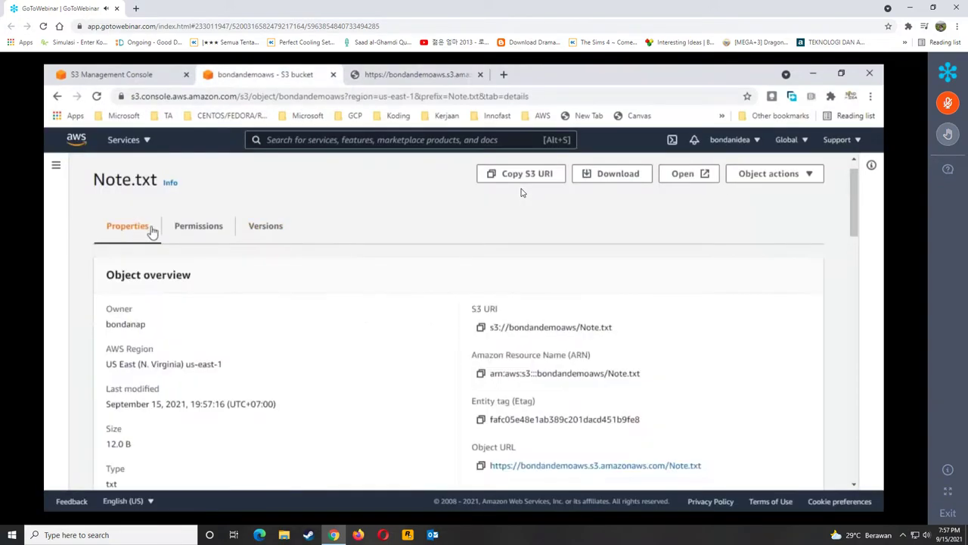
{"action": "left_click", "coordinate": [199, 228]}
{"action": "left_click", "coordinate": [789, 302]}
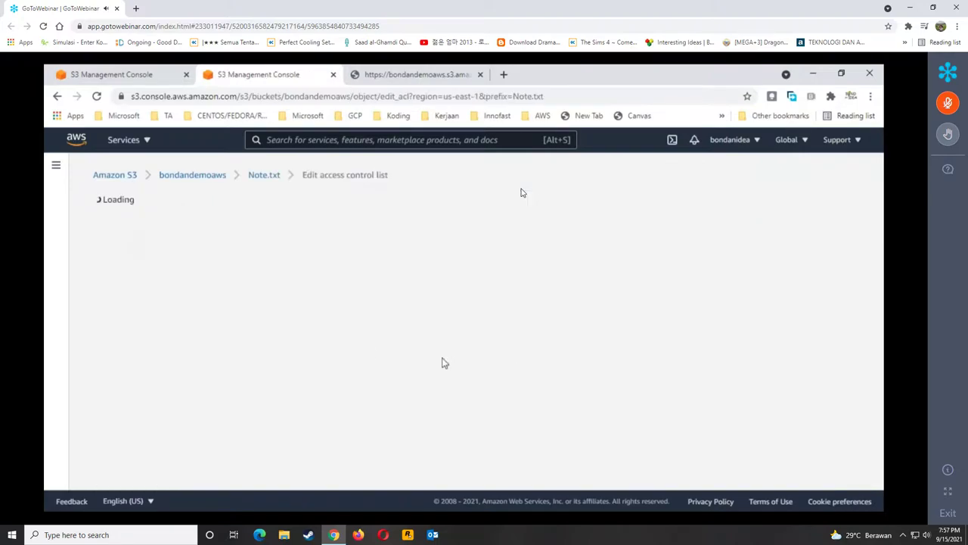
{"action": "left_click", "coordinate": [231, 451]}
{"action": "left_click", "coordinate": [349, 451]}
{"action": "scroll", "coordinate": [454, 411], "scroll_direction": "down", "scroll_amount": 5}
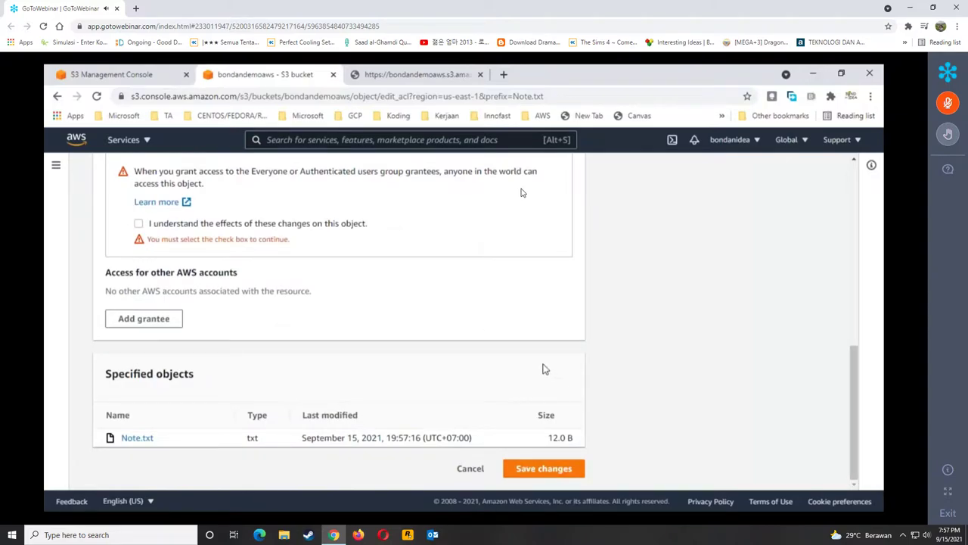
{"action": "left_click", "coordinate": [139, 225]}
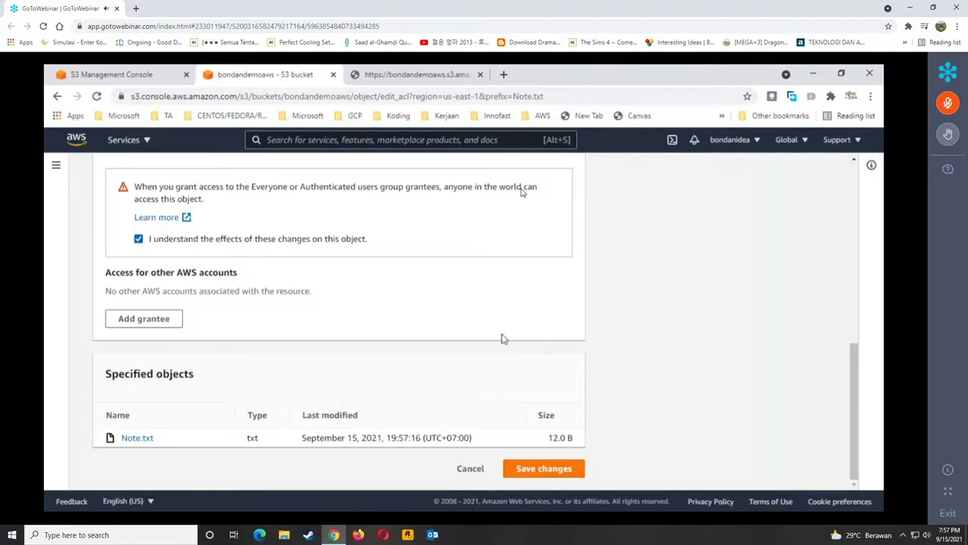
{"action": "left_click", "coordinate": [535, 470]}
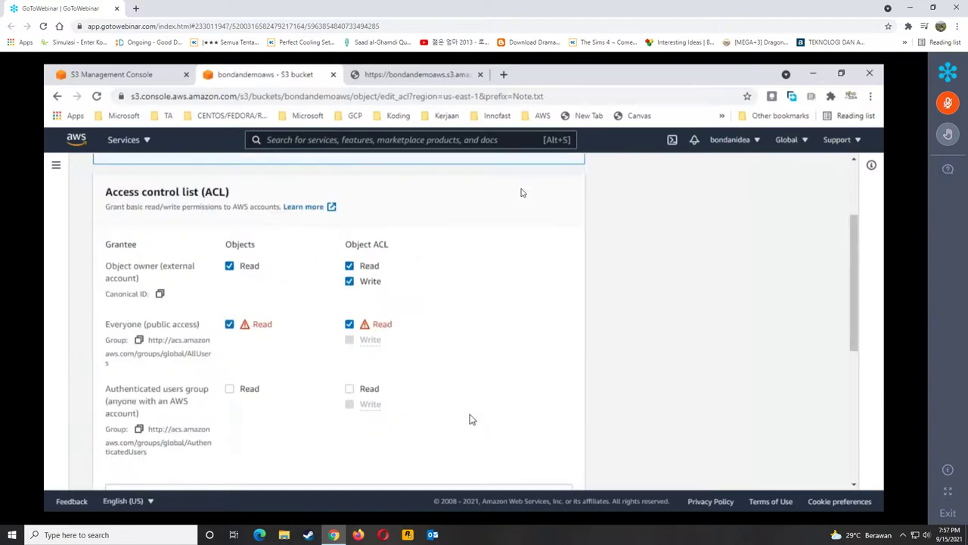
{"action": "scroll", "coordinate": [473, 424], "scroll_direction": "down", "scroll_amount": 10}
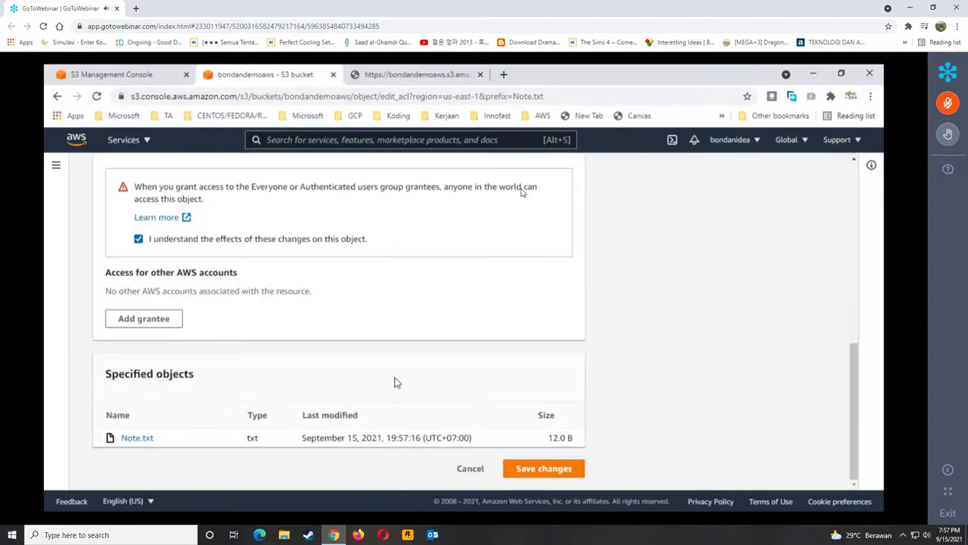
{"action": "scroll", "coordinate": [394, 381], "scroll_direction": "up", "scroll_amount": 10}
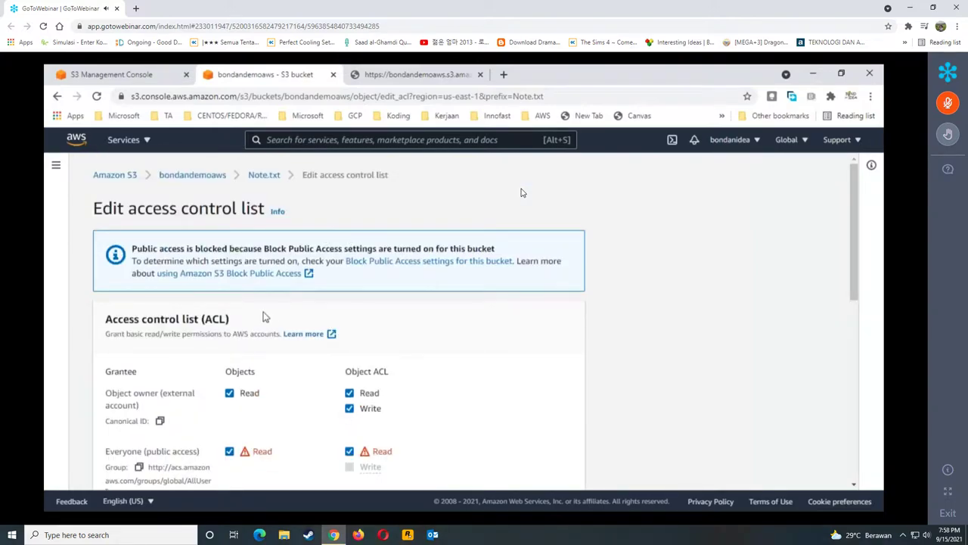
{"action": "scroll", "coordinate": [298, 328], "scroll_direction": "down", "scroll_amount": 3}
{"action": "scroll", "coordinate": [359, 338], "scroll_direction": "up", "scroll_amount": 3}
- Turn off all Block public access settings for the bondandemoaws bucket and approve the change by entering "confirm"
{"action": "left_click", "coordinate": [189, 176]}
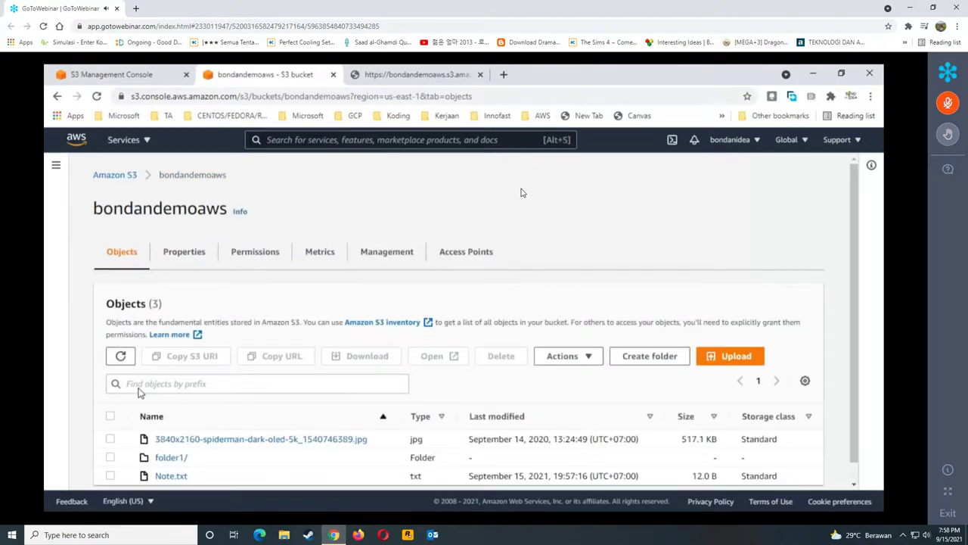
{"action": "left_click", "coordinate": [255, 252]}
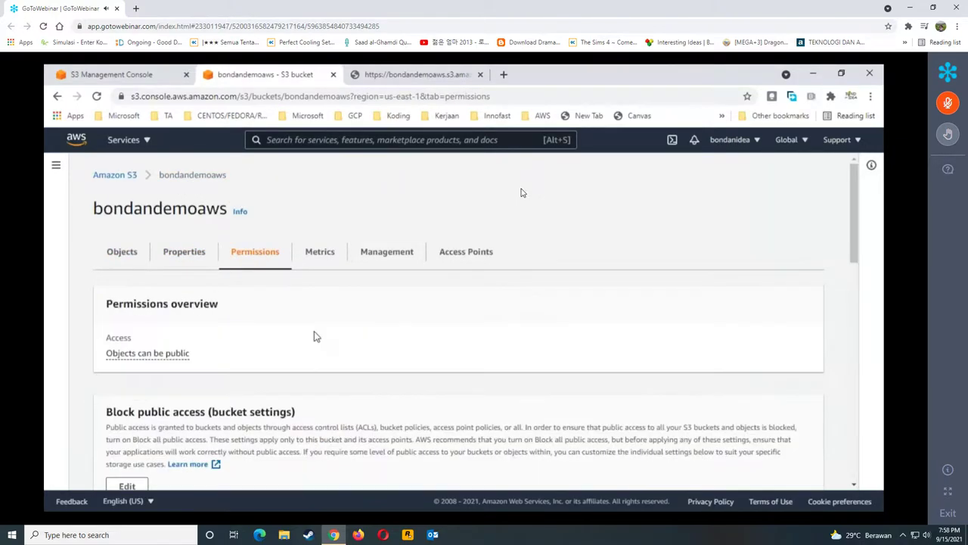
{"action": "scroll", "coordinate": [196, 361], "scroll_direction": "down", "scroll_amount": 3}
{"action": "left_click", "coordinate": [121, 246]}
{"action": "left_click", "coordinate": [110, 353]}
{"action": "scroll", "coordinate": [266, 334], "scroll_direction": "down", "scroll_amount": 3}
{"action": "scroll", "coordinate": [266, 334], "scroll_direction": "up", "scroll_amount": 3}
{"action": "left_click", "coordinate": [109, 353]}
{"action": "scroll", "coordinate": [290, 371], "scroll_direction": "down", "scroll_amount": 1}
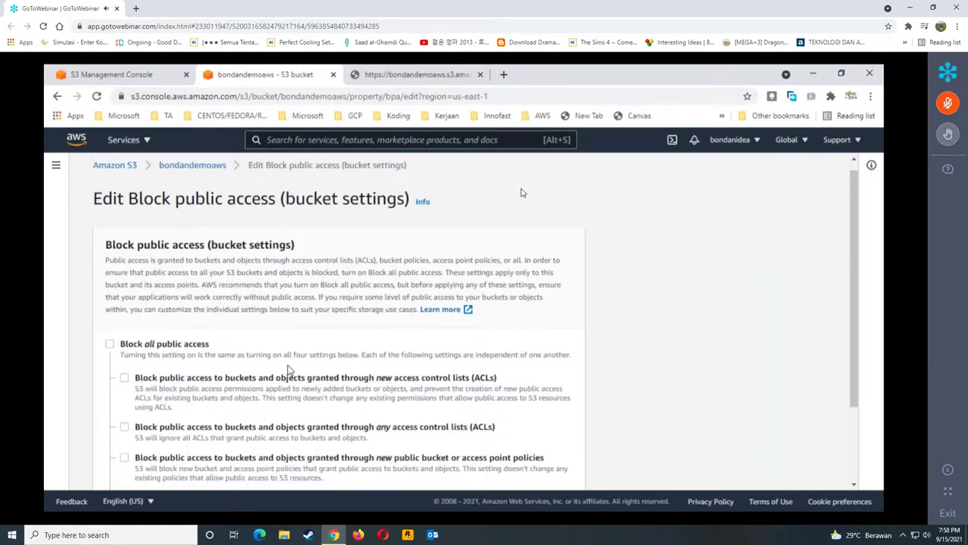
{"action": "scroll", "coordinate": [287, 371], "scroll_direction": "down", "scroll_amount": 2}
{"action": "left_click", "coordinate": [543, 469]}
{"action": "left_click", "coordinate": [457, 364]}
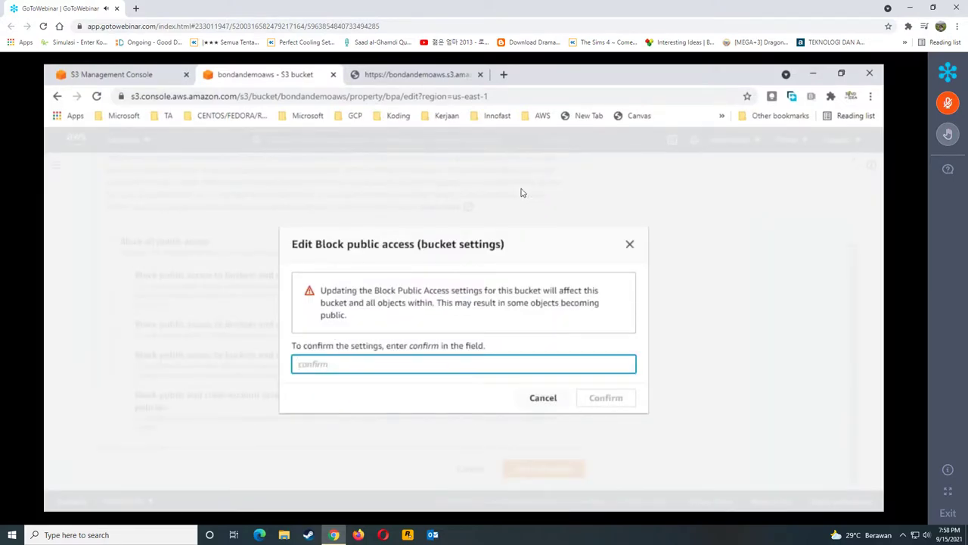
{"action": "type", "text": "confirm"}
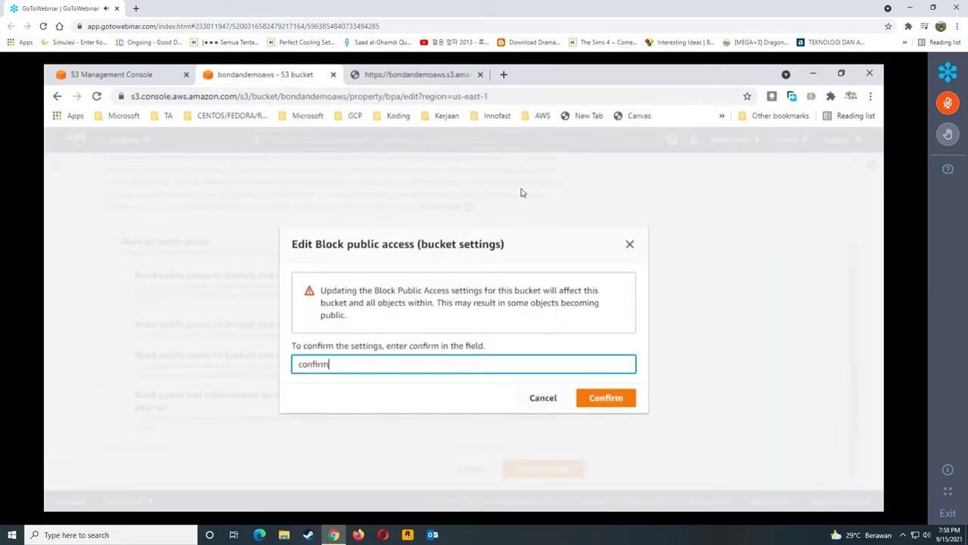
{"action": "left_click", "coordinate": [613, 400]}
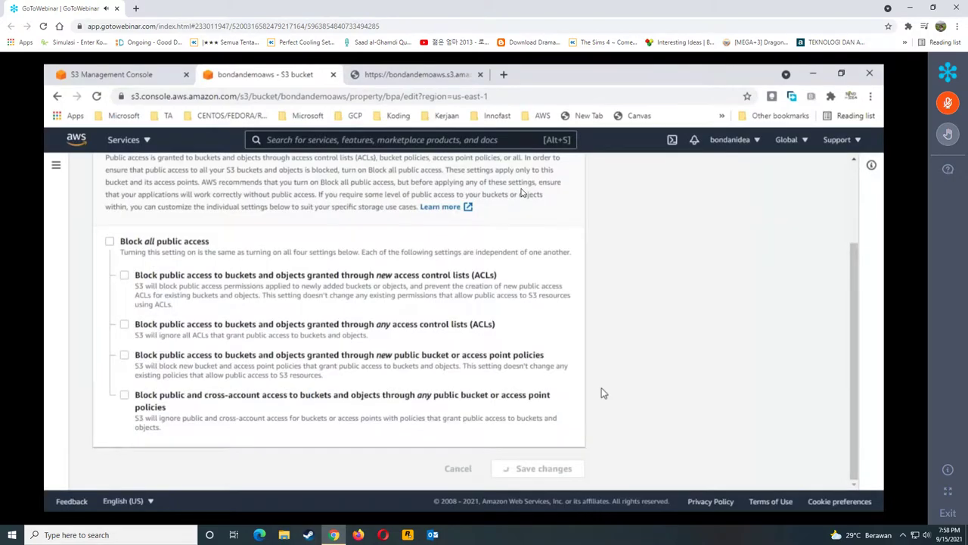
- Make Note.txt public from the bucket's object list, and return to its details page after reviewing the summary
{"action": "left_click", "coordinate": [120, 282]}
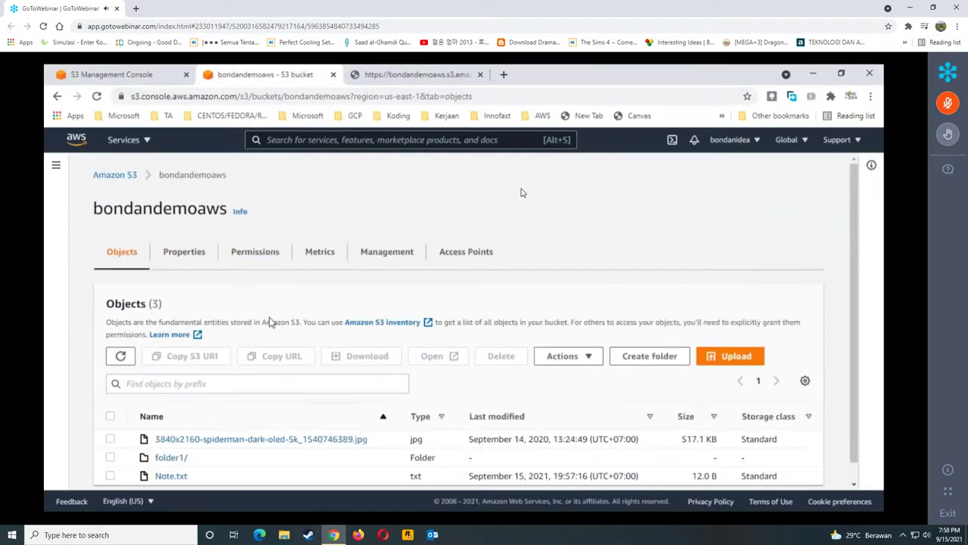
{"action": "scroll", "coordinate": [177, 454], "scroll_direction": "down", "scroll_amount": 1}
{"action": "left_click", "coordinate": [177, 458]}
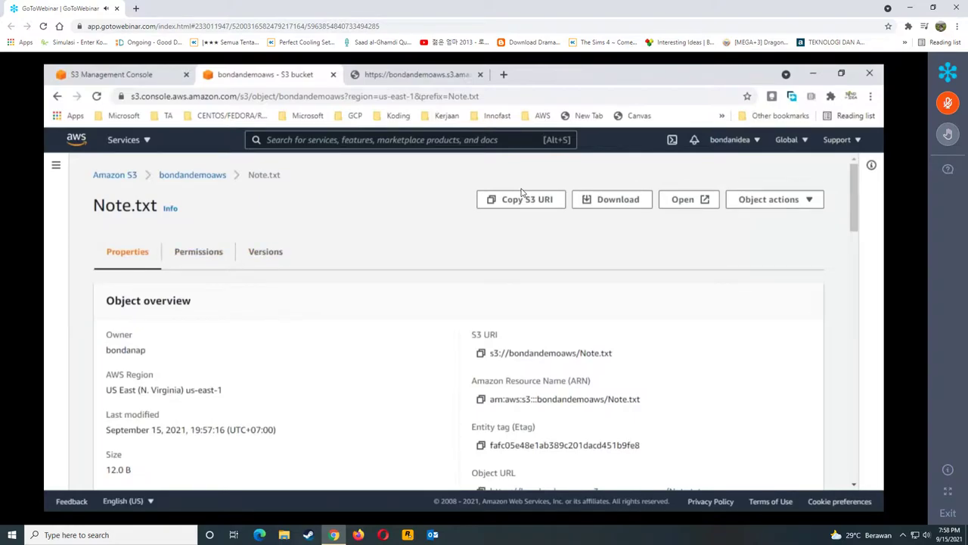
{"action": "left_click", "coordinate": [769, 199]}
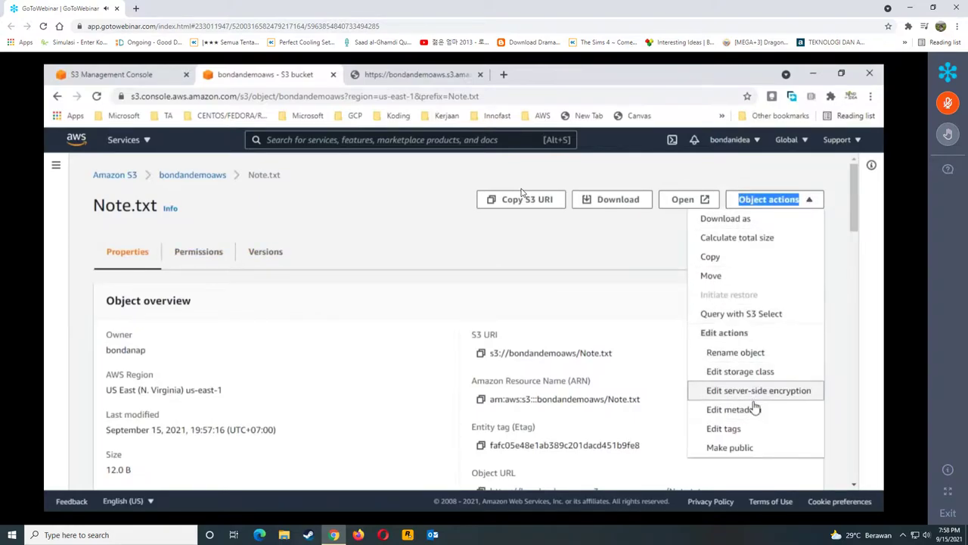
{"action": "left_click", "coordinate": [730, 448]}
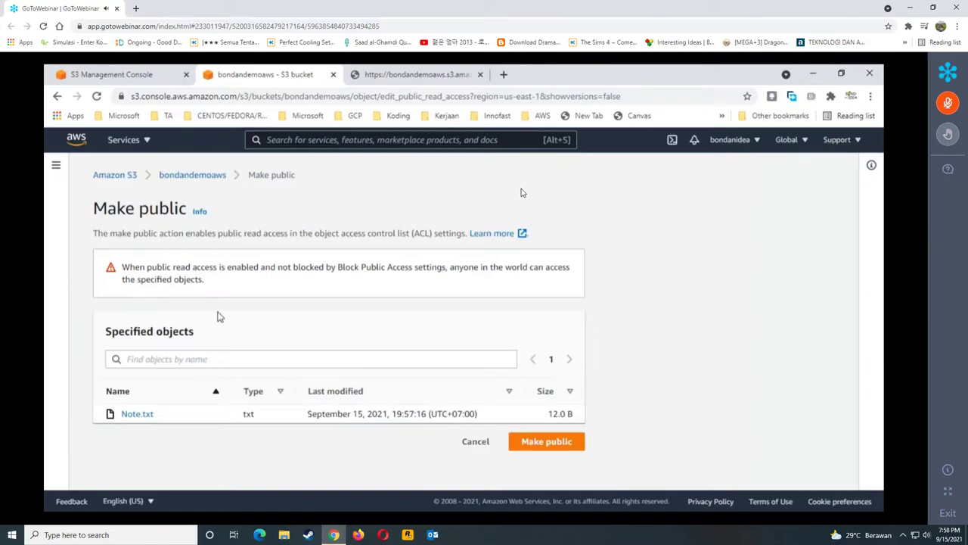
{"action": "left_click", "coordinate": [522, 439]}
{"action": "scroll", "coordinate": [350, 363], "scroll_direction": "down", "scroll_amount": 3}
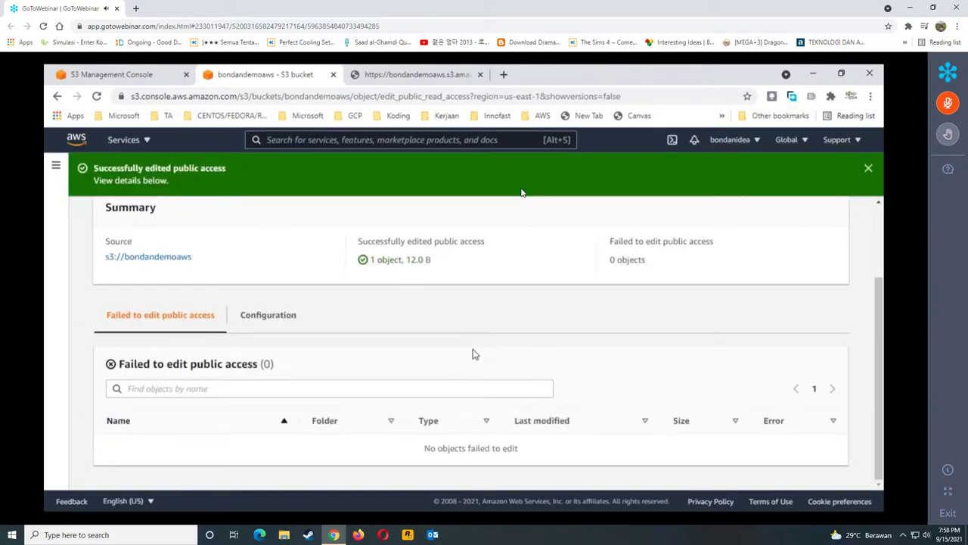
{"action": "scroll", "coordinate": [476, 354], "scroll_direction": "up", "scroll_amount": 3}
{"action": "left_click", "coordinate": [57, 96]}
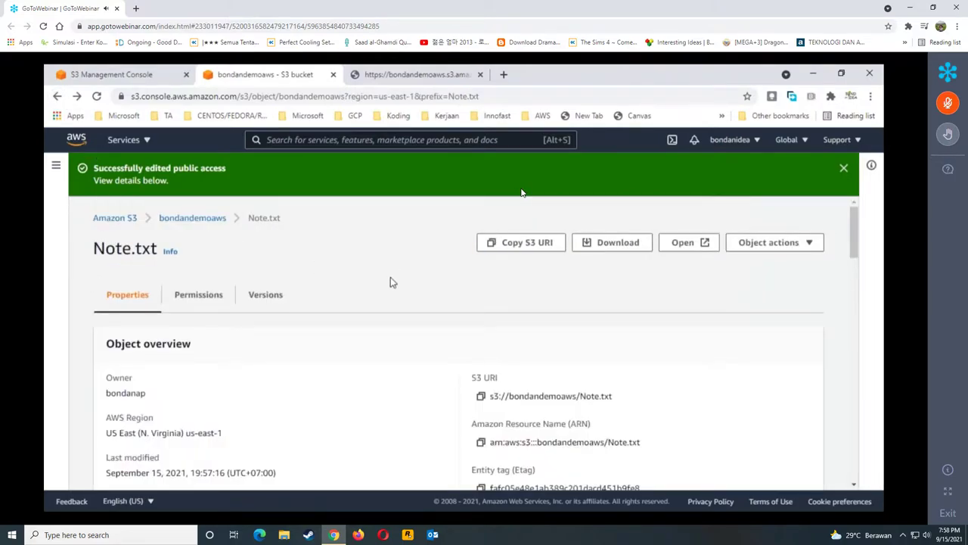
- Load the Note.txt object URL again in its browser tab and check the file's lines and address
{"action": "scroll", "coordinate": [391, 285], "scroll_direction": "down", "scroll_amount": 3}
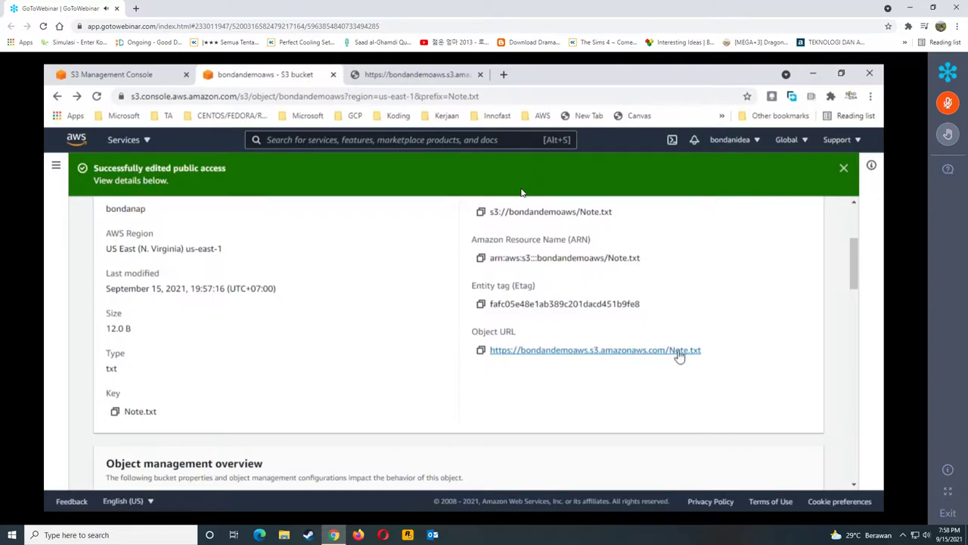
{"action": "left_click", "coordinate": [484, 70]}
{"action": "left_click", "coordinate": [370, 97]}
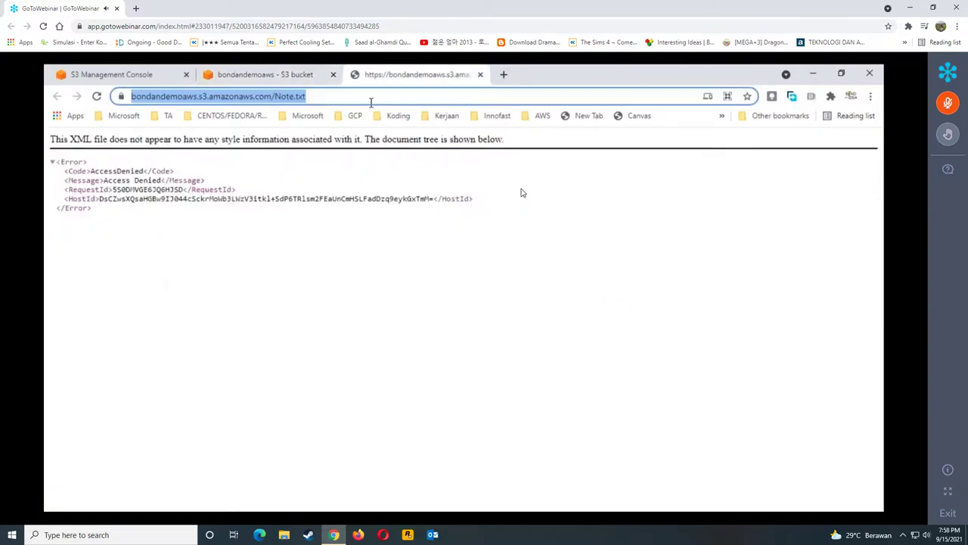
{"action": "left_click", "coordinate": [312, 98]}
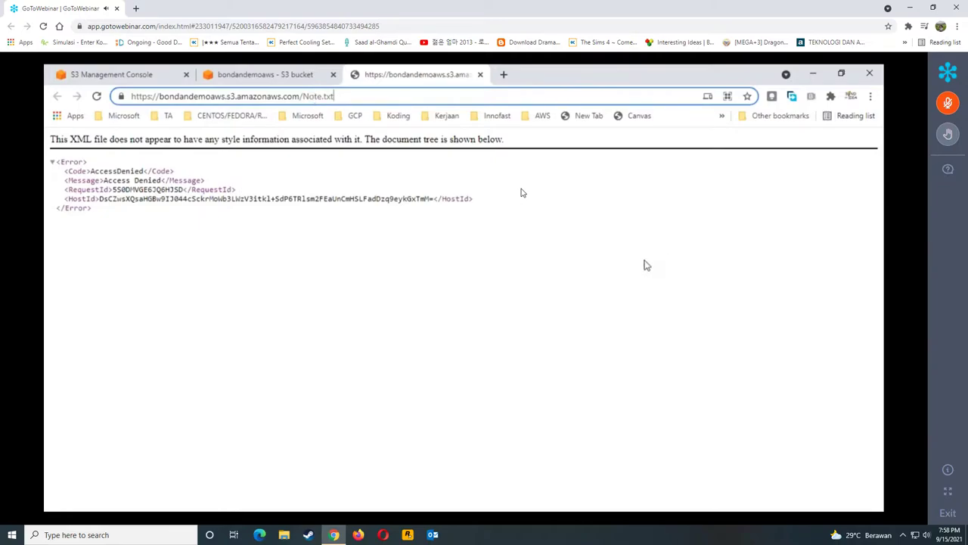
{"action": "key", "text": "Return"}
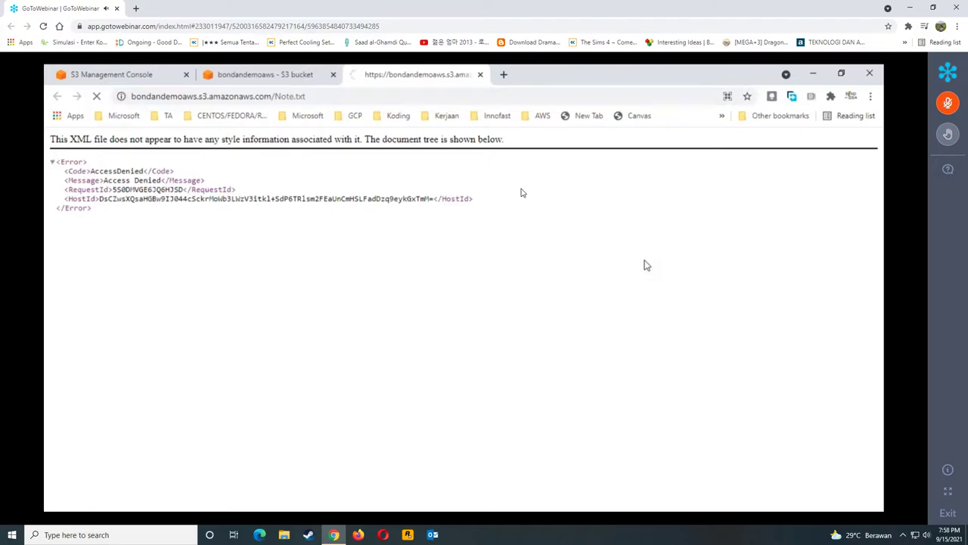
{"action": "double_click", "coordinate": [64, 151]}
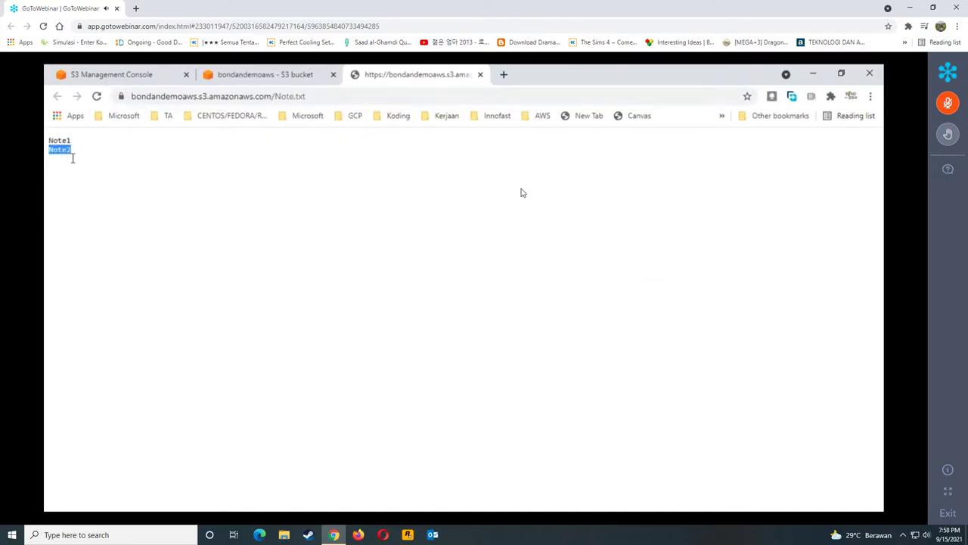
{"action": "double_click", "coordinate": [65, 142]}
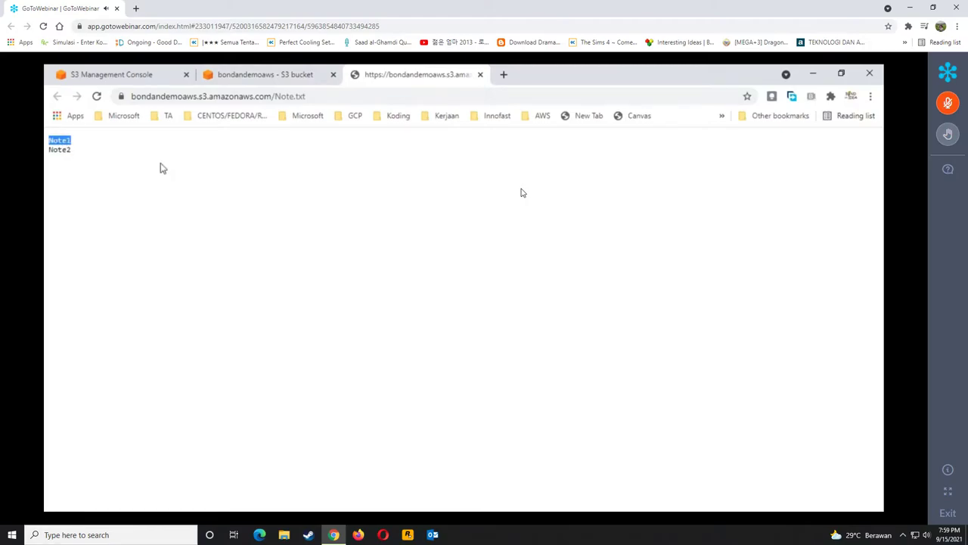
{"action": "left_click", "coordinate": [101, 157]}
{"action": "double_click", "coordinate": [289, 98]}
{"action": "left_click", "coordinate": [318, 97]}
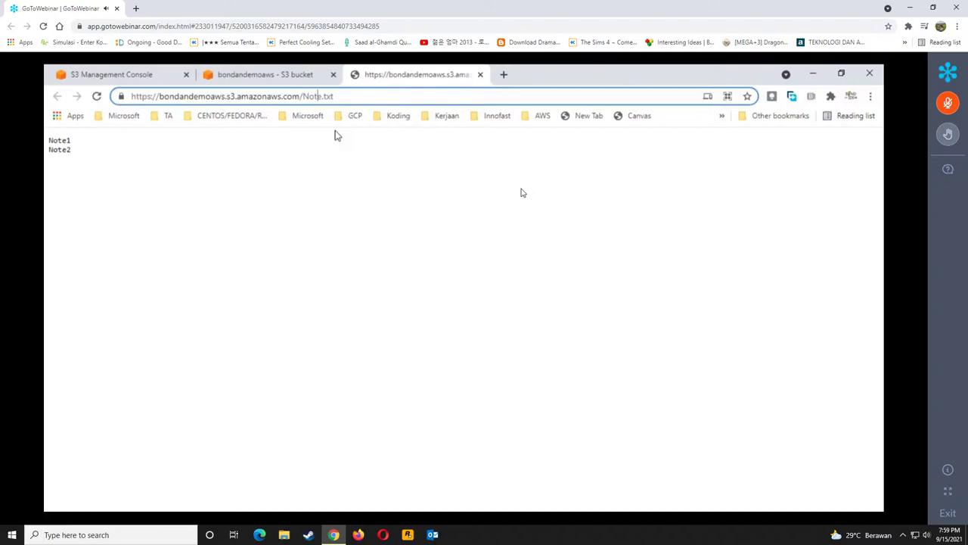
- Enable Bucket Versioning in the properties of the bondandemoaws bucket and save the change
{"action": "left_click", "coordinate": [261, 75]}
{"action": "scroll", "coordinate": [201, 270], "scroll_direction": "up", "scroll_amount": 4}
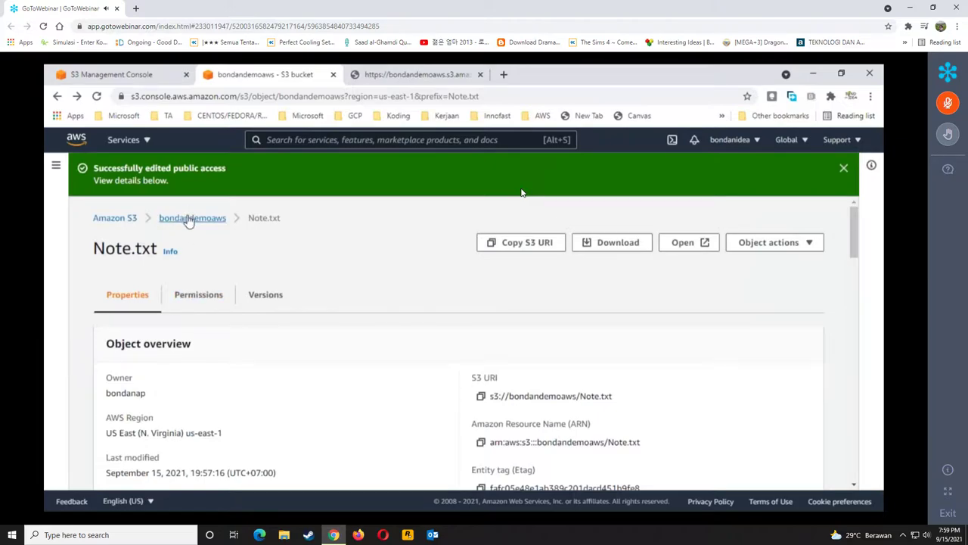
{"action": "left_click", "coordinate": [188, 218]}
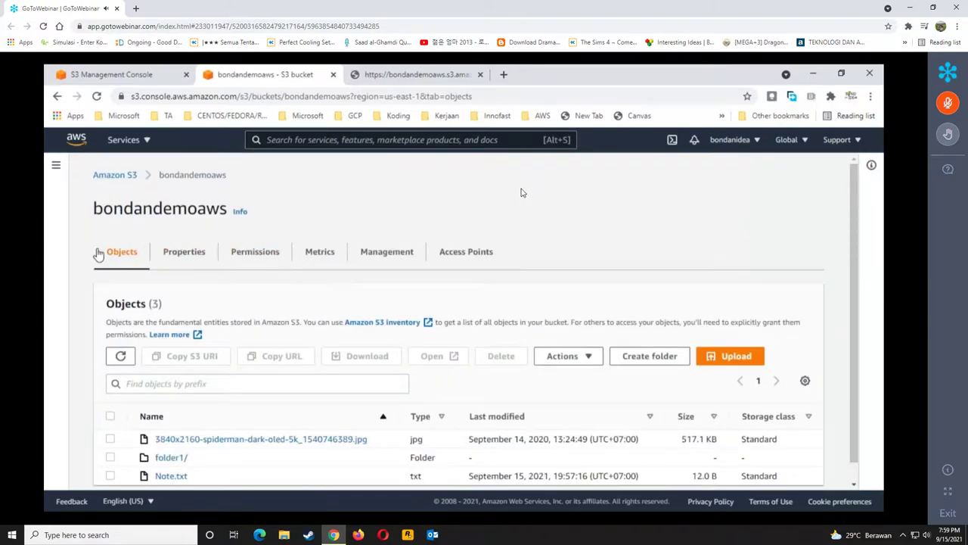
{"action": "left_click", "coordinate": [186, 262]}
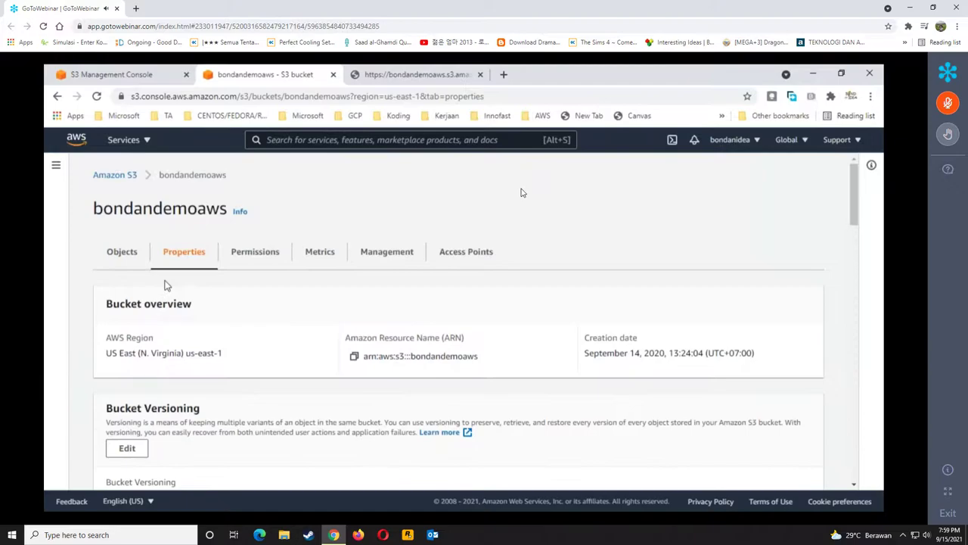
{"action": "scroll", "coordinate": [164, 280], "scroll_direction": "down", "scroll_amount": 2}
{"action": "left_click", "coordinate": [140, 268]}
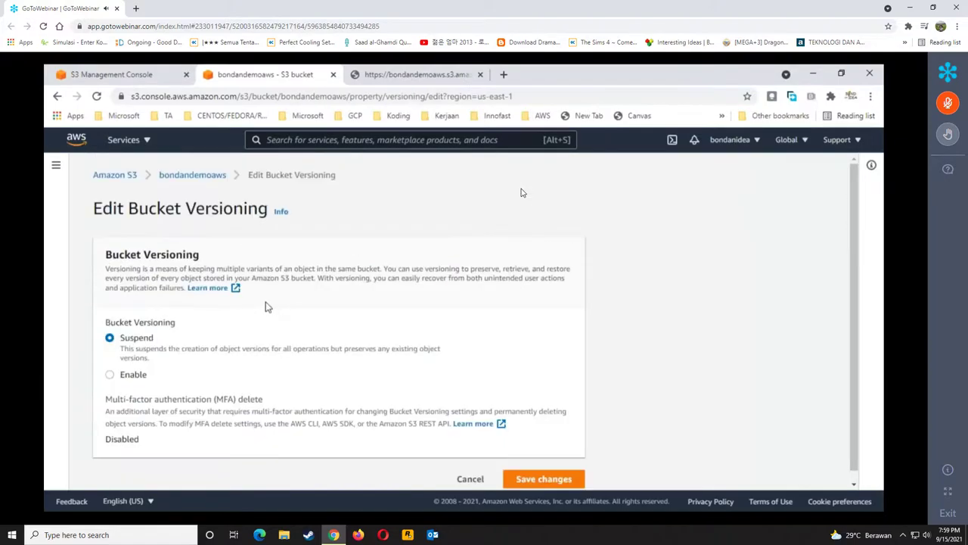
{"action": "left_click", "coordinate": [133, 376]}
{"action": "scroll", "coordinate": [359, 373], "scroll_direction": "down", "scroll_amount": 1}
{"action": "left_click", "coordinate": [524, 470]}
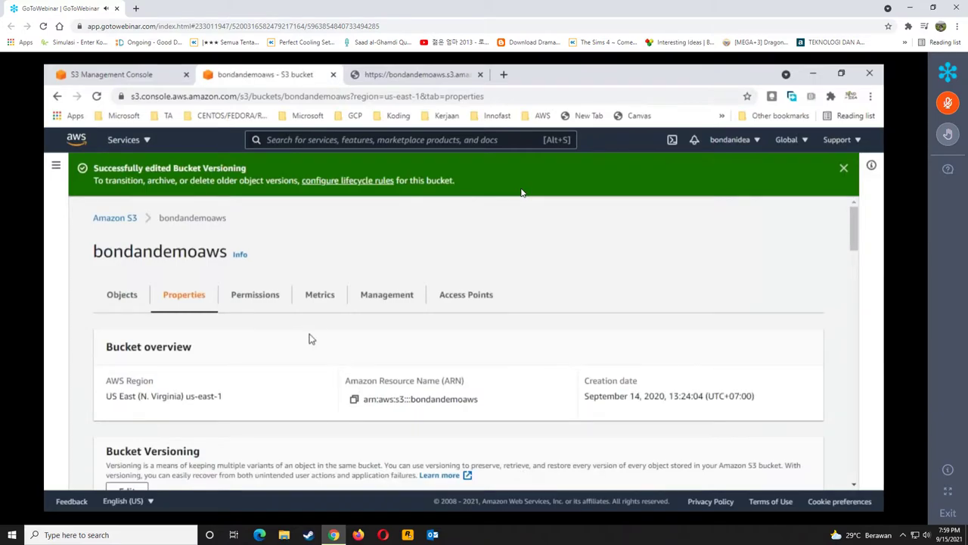
- Return to the bondandemoaws object list and bring the Note.txt entry into view
{"action": "scroll", "coordinate": [189, 317], "scroll_direction": "up", "scroll_amount": 3}
{"action": "left_click", "coordinate": [123, 296]}
{"action": "scroll", "coordinate": [212, 389], "scroll_direction": "down", "scroll_amount": 1}
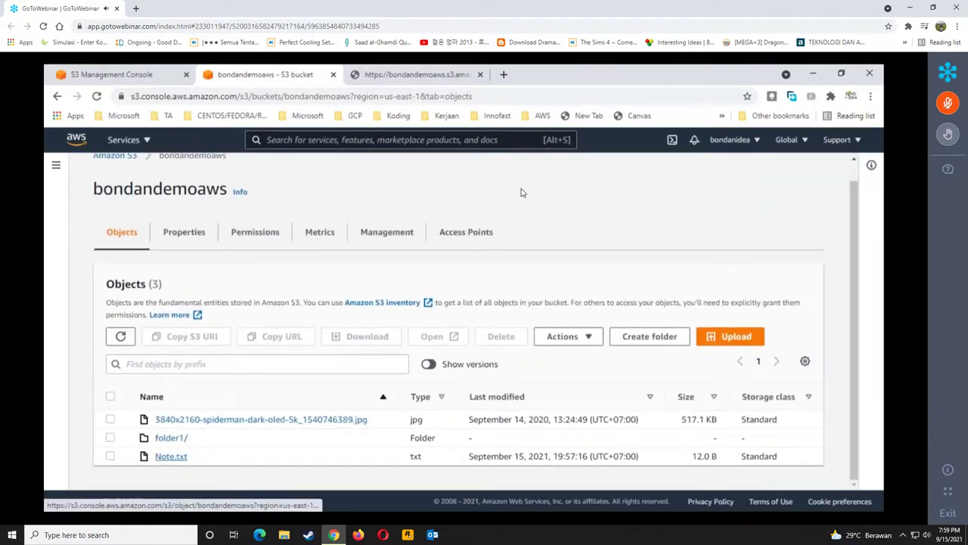
- Add the third line "----- version enabled" to the local Note.txt, save the file and close Notepad
{"action": "left_click", "coordinate": [410, 209]}
{"action": "key", "text": "Return"}
{"action": "type", "text": "note"}
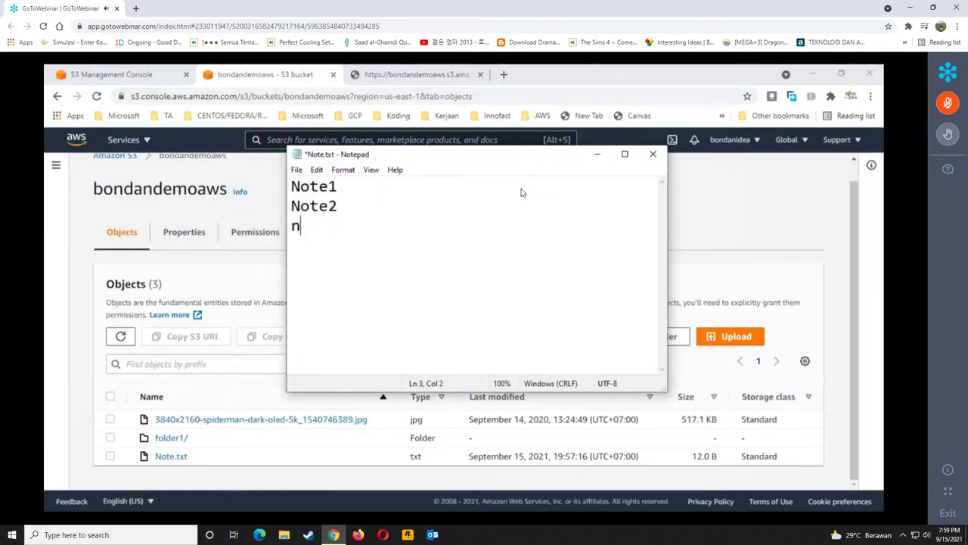
{"action": "key", "text": "BackSpace"}
{"action": "key", "text": "BackSpace"}
{"action": "key", "text": "BackSpace"}
{"action": "key", "text": "BackSpace"}
{"action": "type", "text": "----- version enabled"}
{"action": "key", "text": "ctrl+s"}
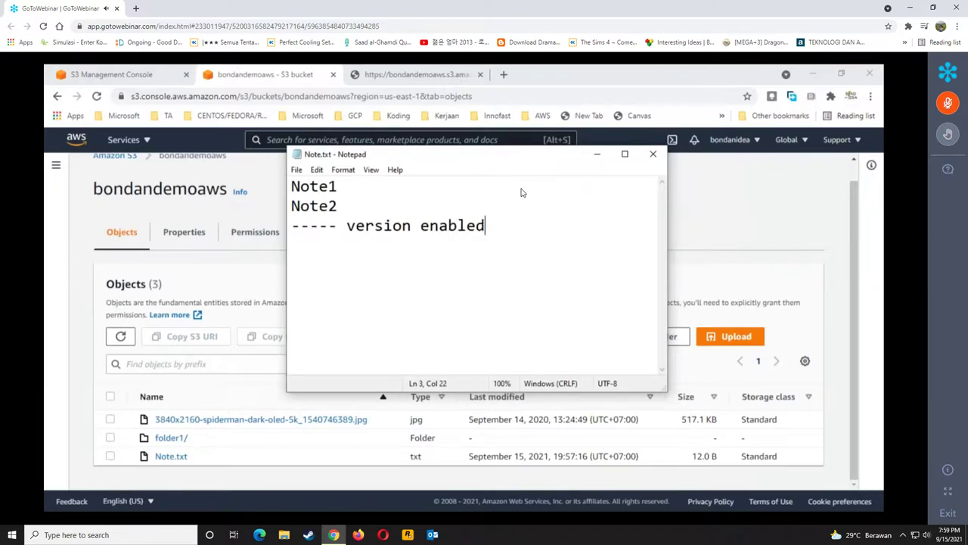
{"action": "left_click", "coordinate": [653, 153]}
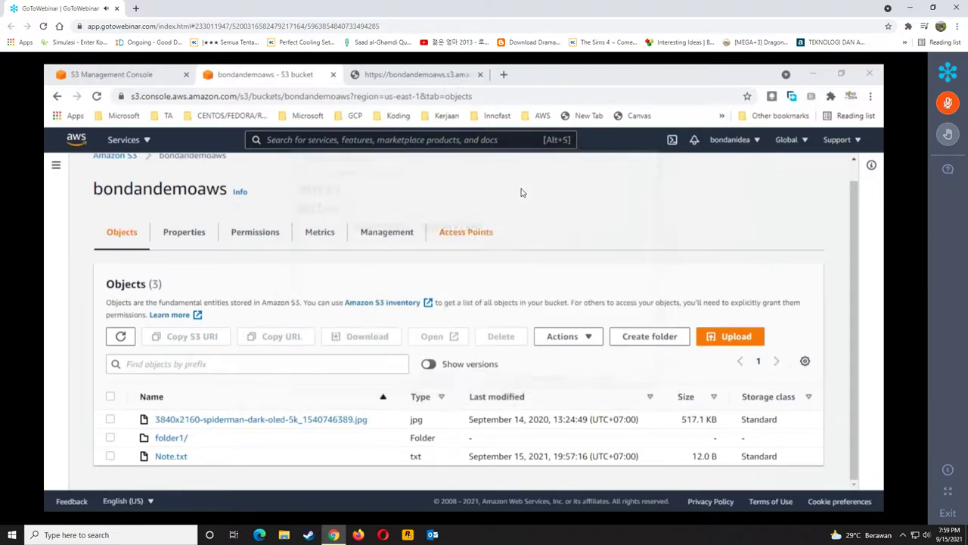
- Upload the edited local Note.txt to the bondandemoaws bucket and check the upload status
{"action": "left_click", "coordinate": [756, 338]}
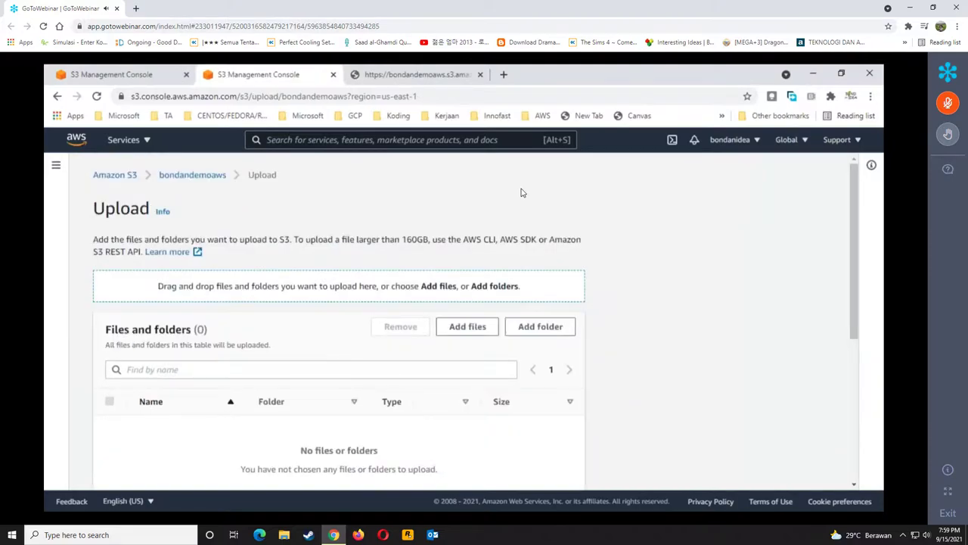
{"action": "left_click_drag", "start_coordinate": [47, 235], "coordinate": [353, 271]}
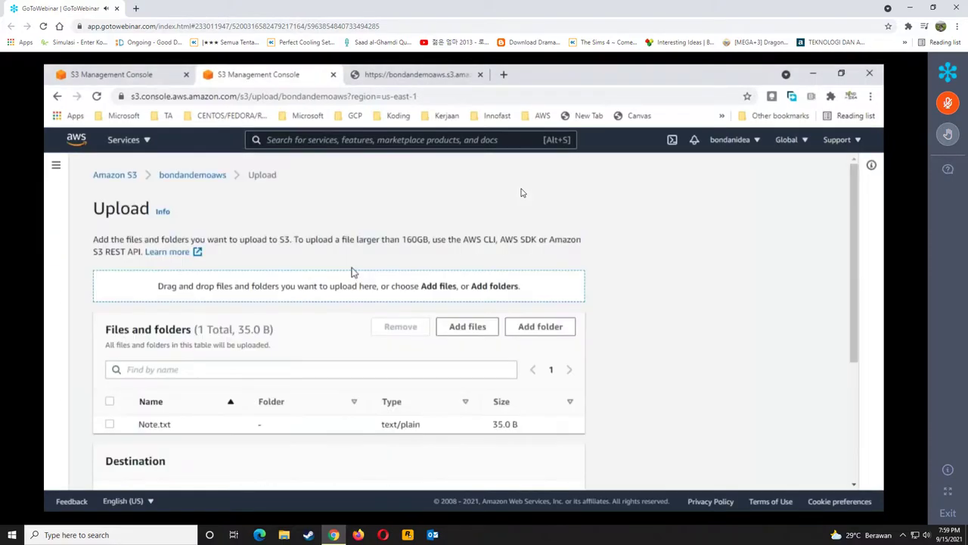
{"action": "scroll", "coordinate": [273, 328], "scroll_direction": "down", "scroll_amount": 5}
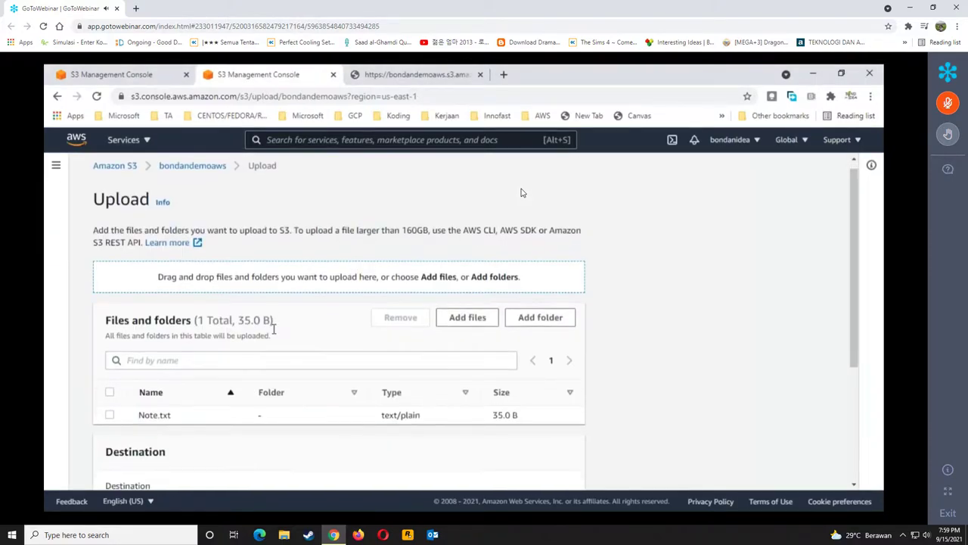
{"action": "left_click", "coordinate": [559, 471]}
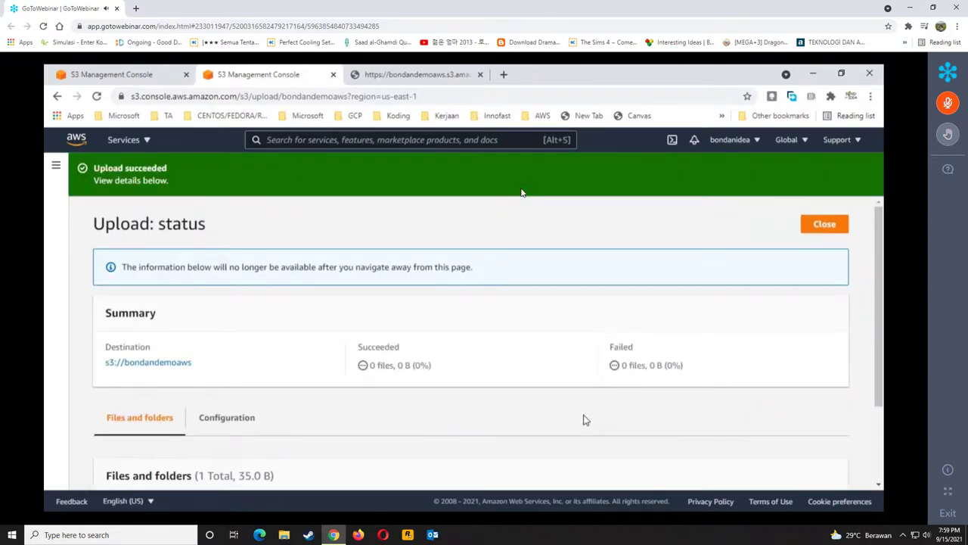
{"action": "scroll", "coordinate": [354, 344], "scroll_direction": "down", "scroll_amount": 3}
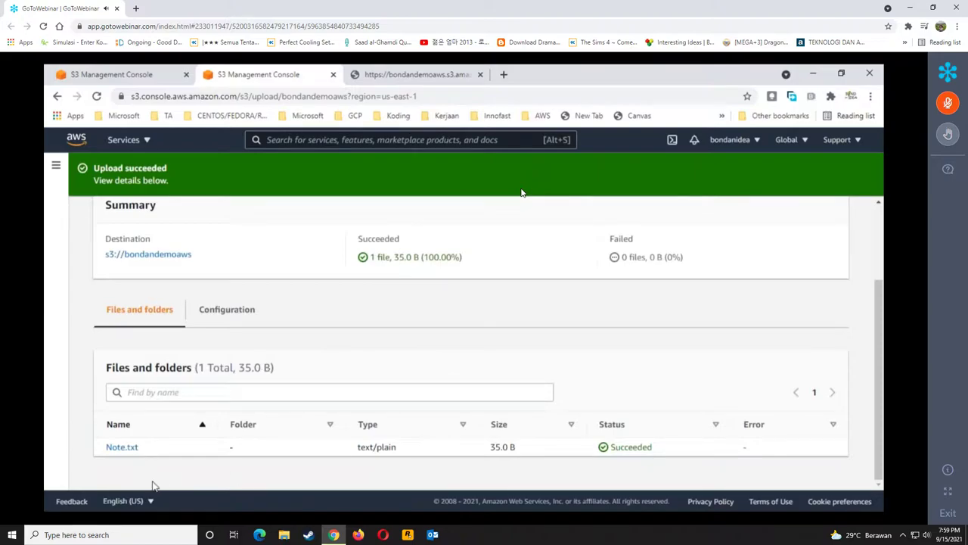
- Return to the bondandemoaws object list and open the details page of Note.txt
{"action": "left_click", "coordinate": [123, 447]}
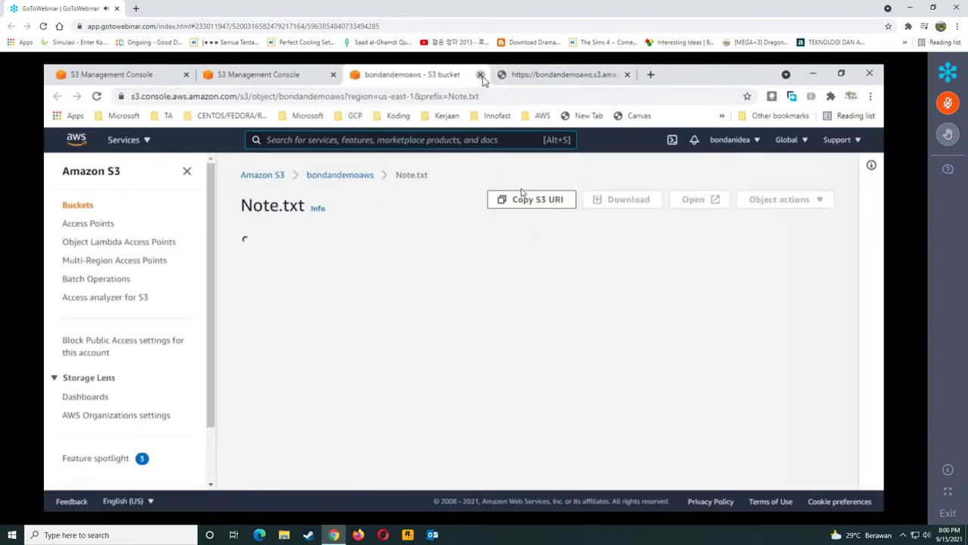
{"action": "left_click", "coordinate": [480, 75]}
{"action": "scroll", "coordinate": [166, 280], "scroll_direction": "up", "scroll_amount": 3}
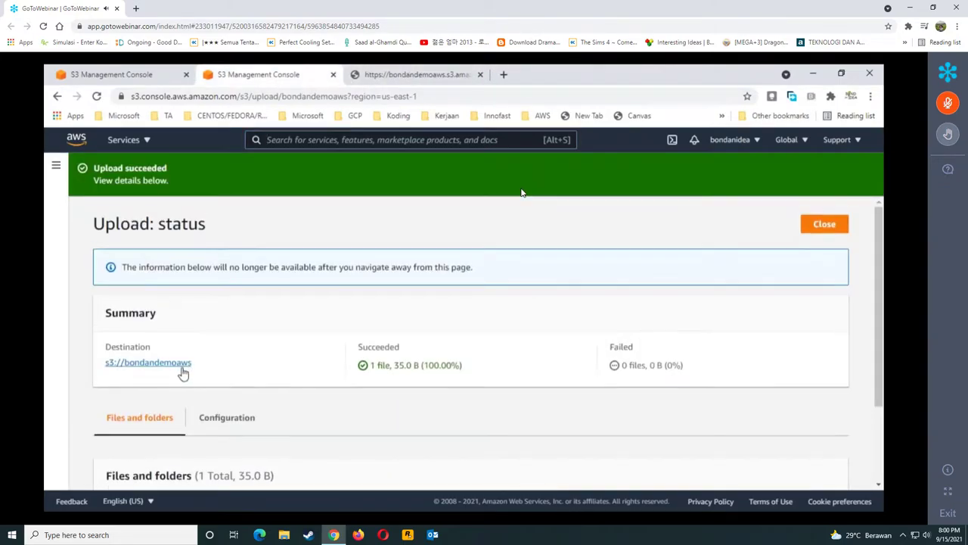
{"action": "left_click", "coordinate": [182, 372]}
{"action": "scroll", "coordinate": [177, 462], "scroll_direction": "down", "scroll_amount": 1}
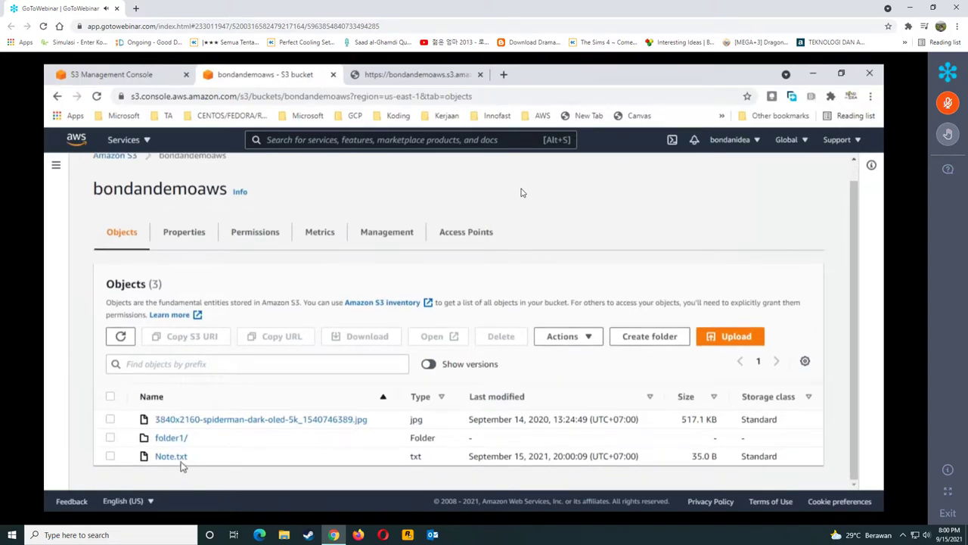
{"action": "left_click", "coordinate": [170, 457]}
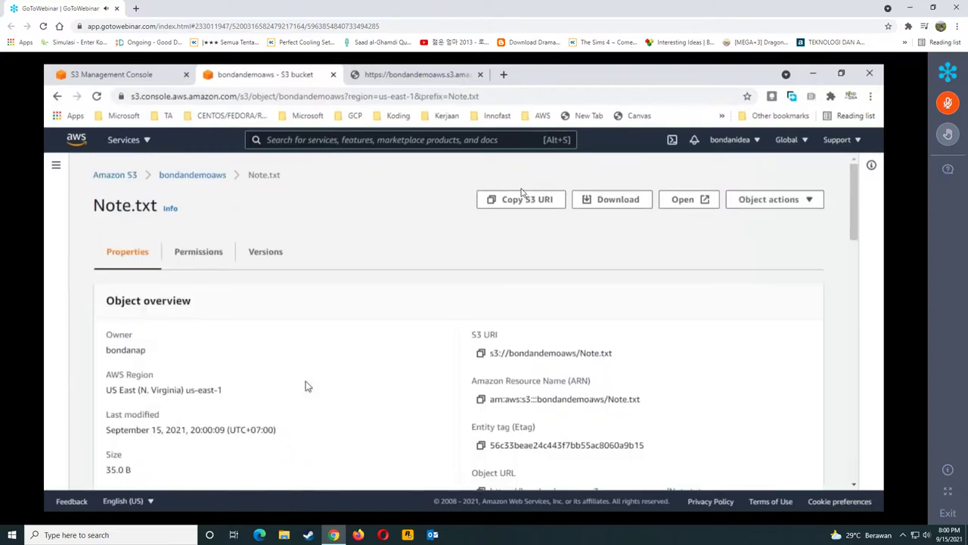
- Compare the Object URL on the Note.txt details page with the address in the already open file tab
{"action": "scroll", "coordinate": [469, 355], "scroll_direction": "down", "scroll_amount": 3}
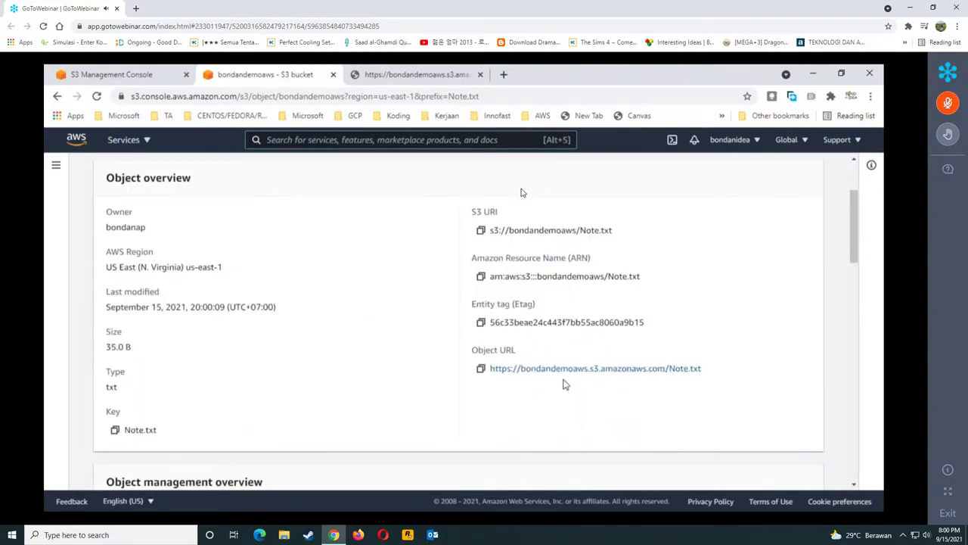
{"action": "left_click", "coordinate": [416, 74]}
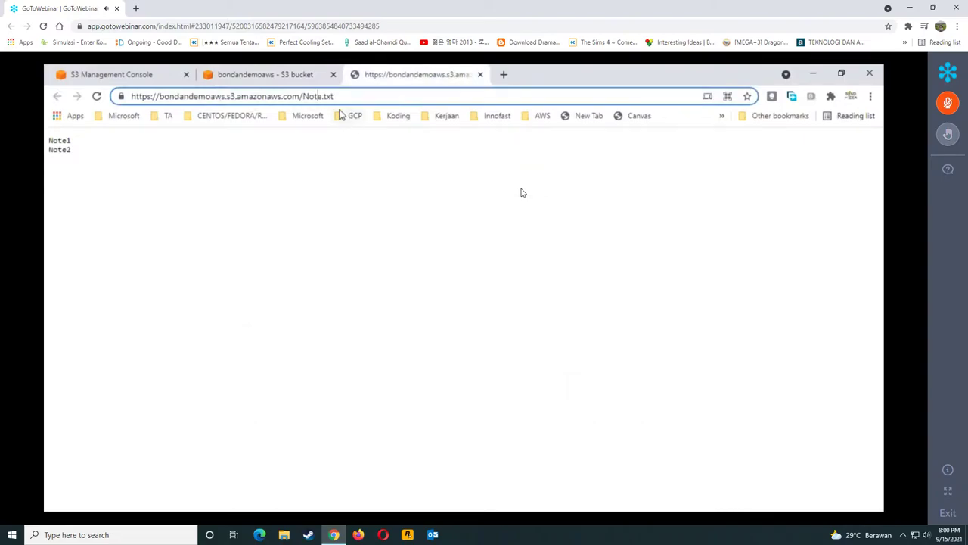
{"action": "left_click", "coordinate": [298, 69]}
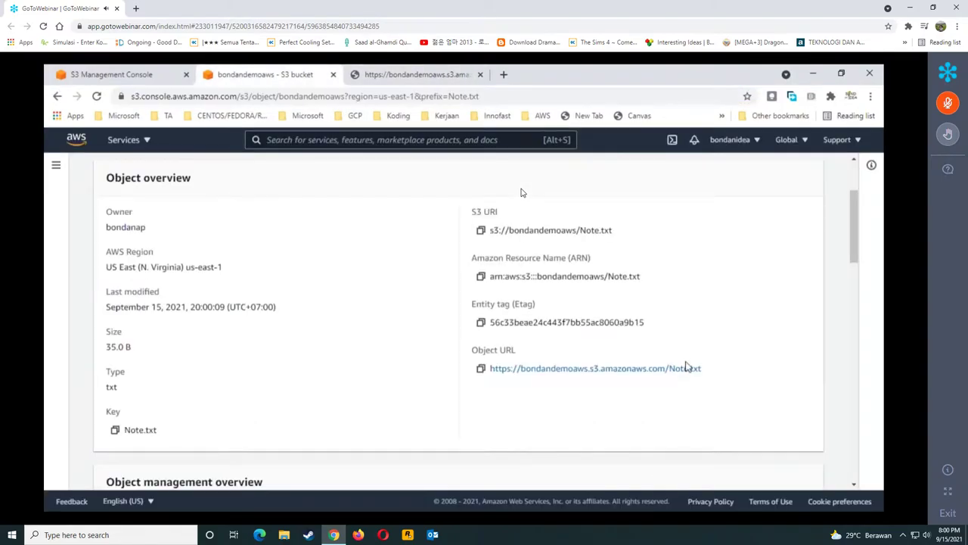
{"action": "left_click", "coordinate": [401, 69]}
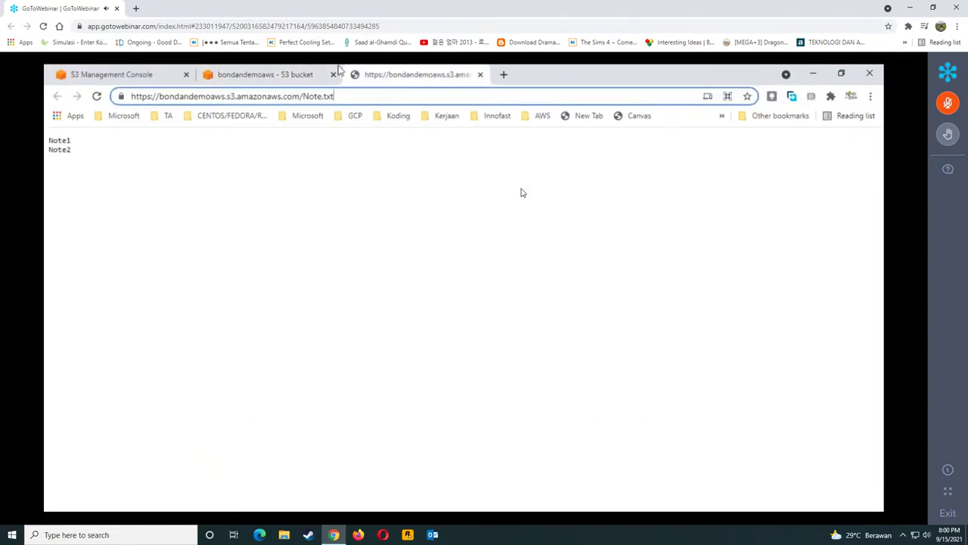
{"action": "left_click", "coordinate": [255, 72]}
- Make the new Note.txt object public and return to its details page
{"action": "scroll", "coordinate": [454, 317], "scroll_direction": "up", "scroll_amount": 3}
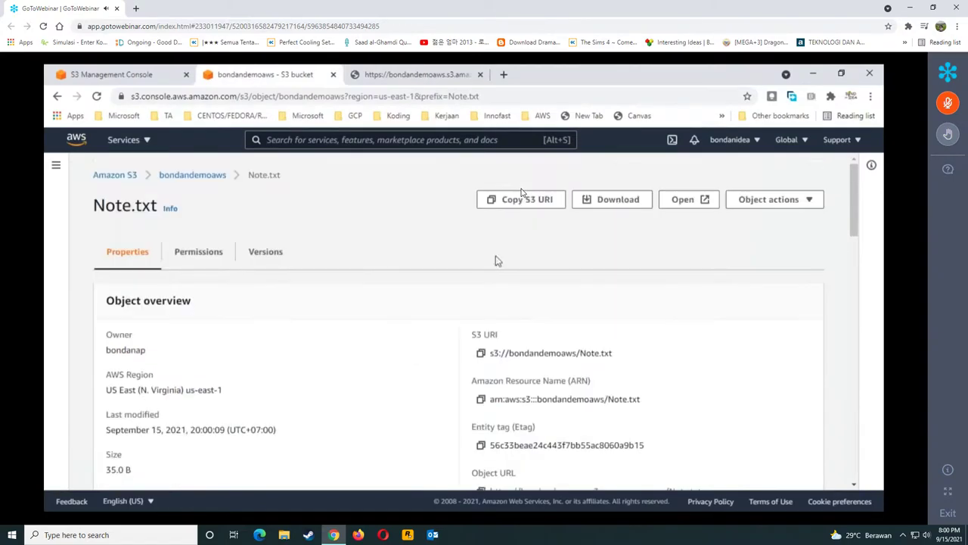
{"action": "left_click", "coordinate": [757, 204]}
{"action": "left_click", "coordinate": [752, 452]}
{"action": "left_click", "coordinate": [546, 441]}
{"action": "scroll", "coordinate": [178, 242], "scroll_direction": "down", "scroll_amount": 2}
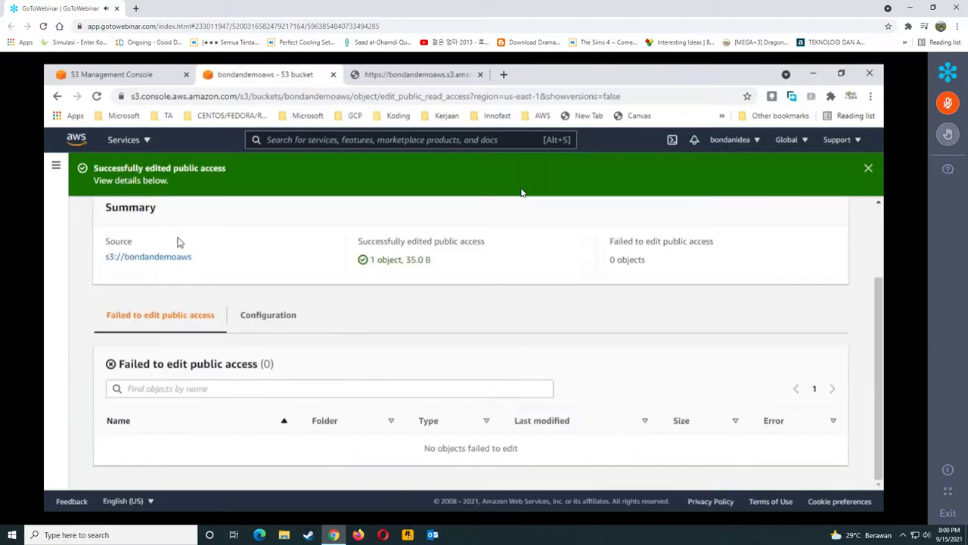
{"action": "left_click", "coordinate": [56, 96]}
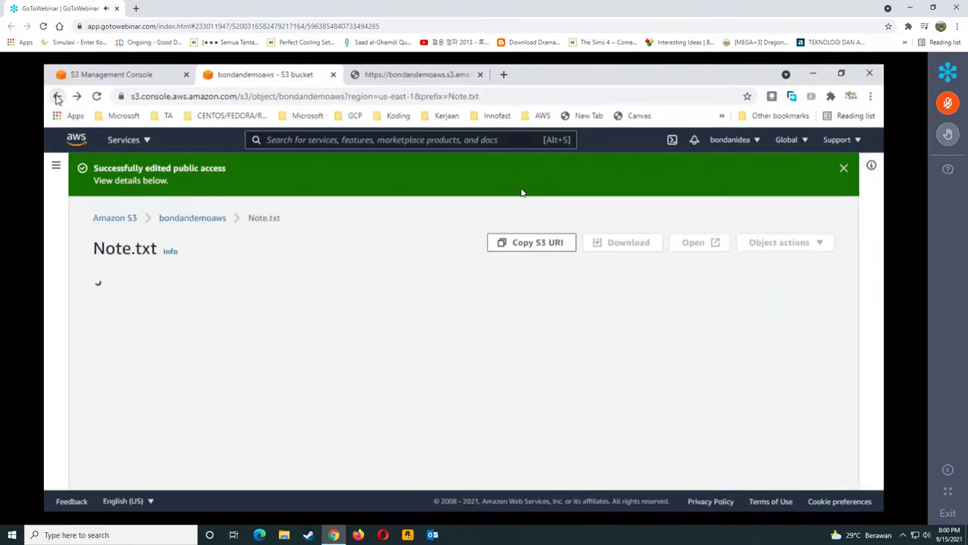
- Reload the Note.txt object URL in its browser tab to check the file's current content
{"action": "scroll", "coordinate": [403, 353], "scroll_direction": "down", "scroll_amount": 1}
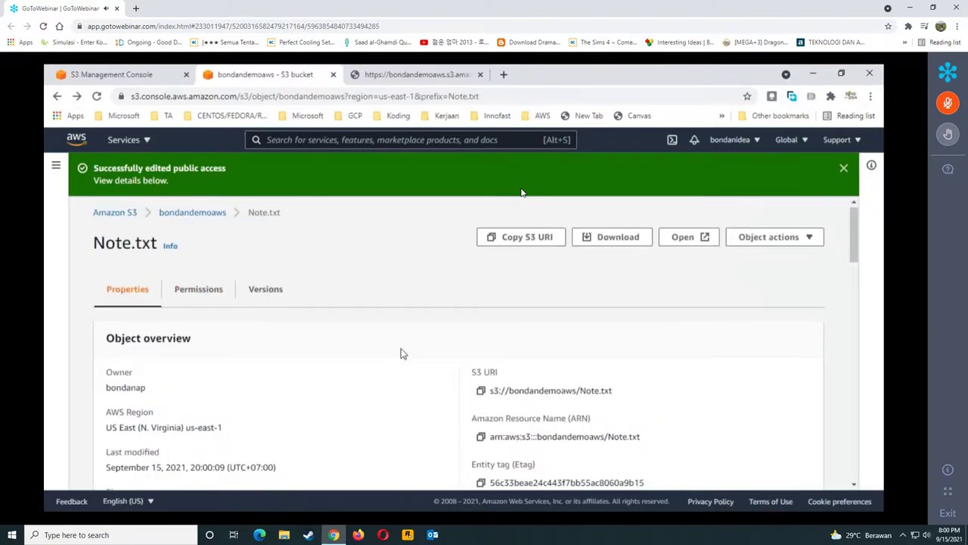
{"action": "scroll", "coordinate": [403, 353], "scroll_direction": "down", "scroll_amount": 3}
{"action": "left_click", "coordinate": [416, 74]}
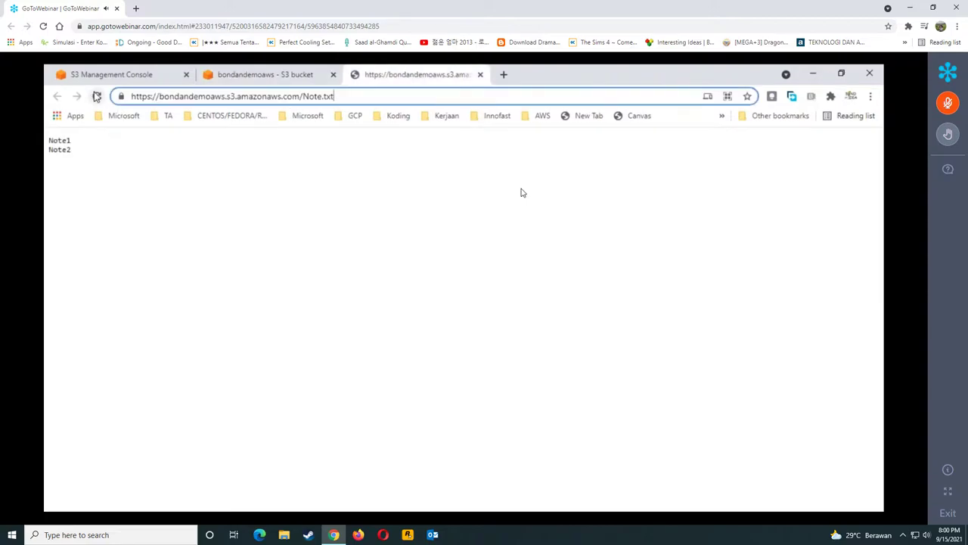
{"action": "left_click", "coordinate": [204, 74]}
{"action": "left_click", "coordinate": [378, 74]}
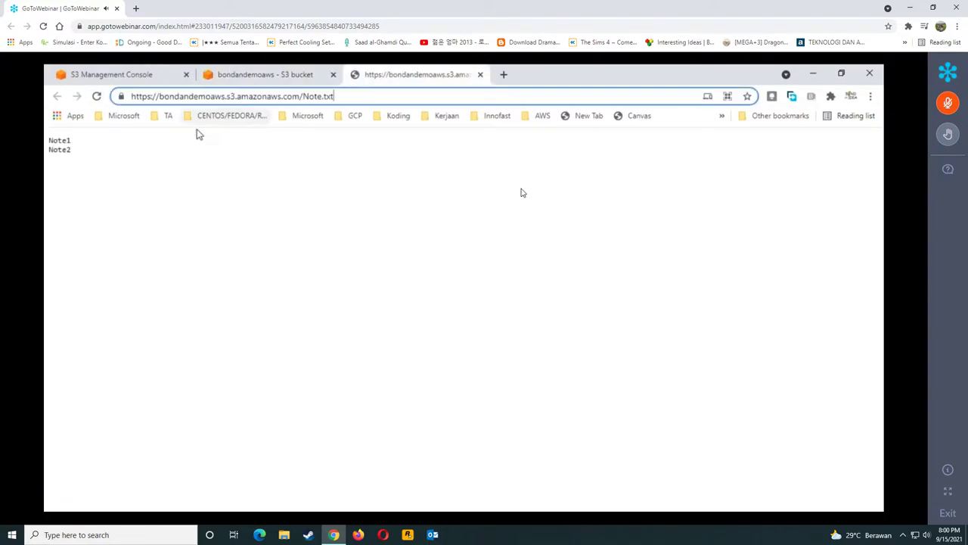
{"action": "left_click", "coordinate": [97, 97]}
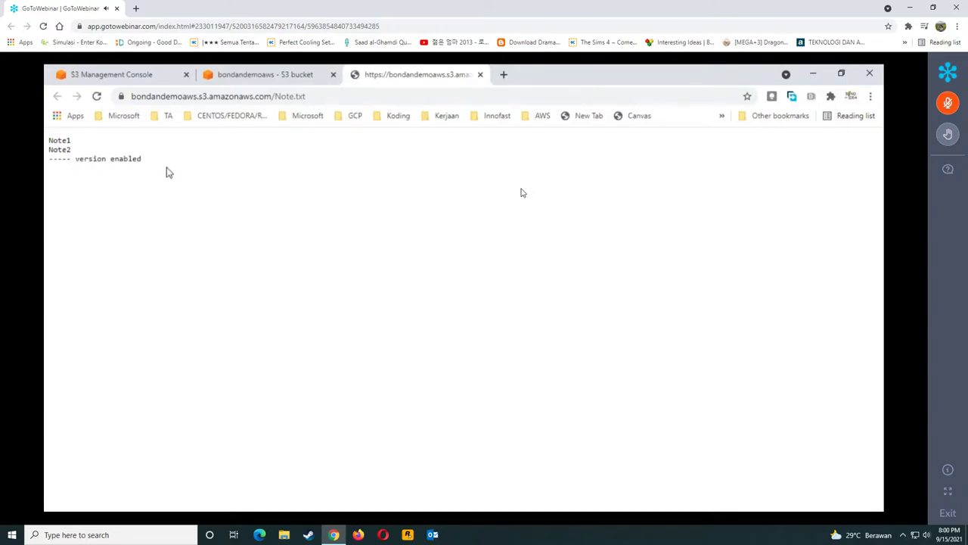
- Open the version list of Note.txt in the S3 console and examine the current version's ID
{"action": "left_click", "coordinate": [283, 73]}
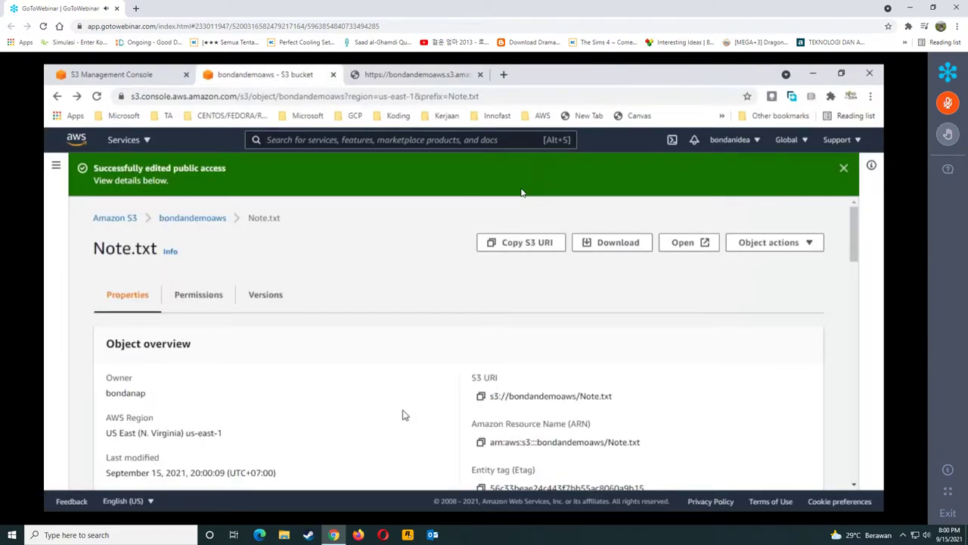
{"action": "left_click", "coordinate": [263, 296]}
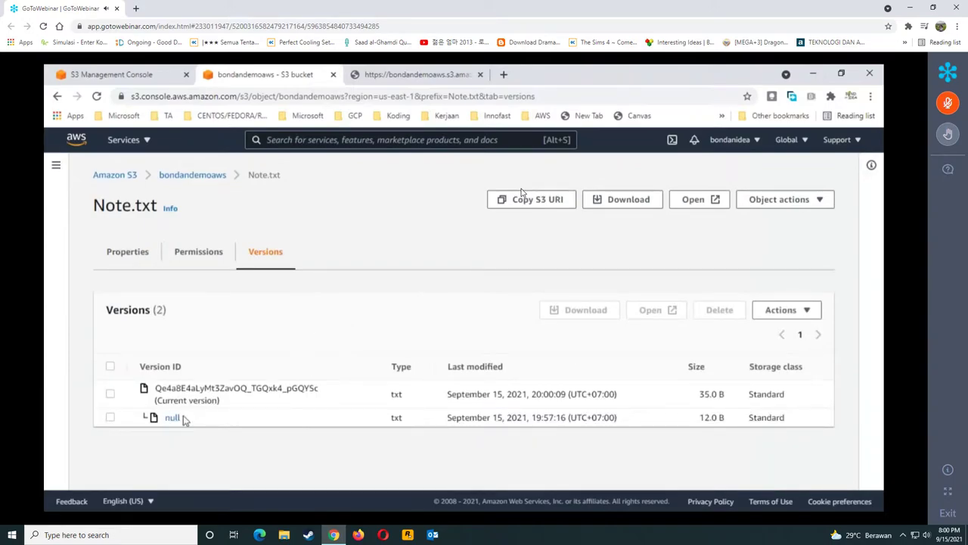
{"action": "left_click_drag", "start_coordinate": [316, 387], "coordinate": [161, 388]}
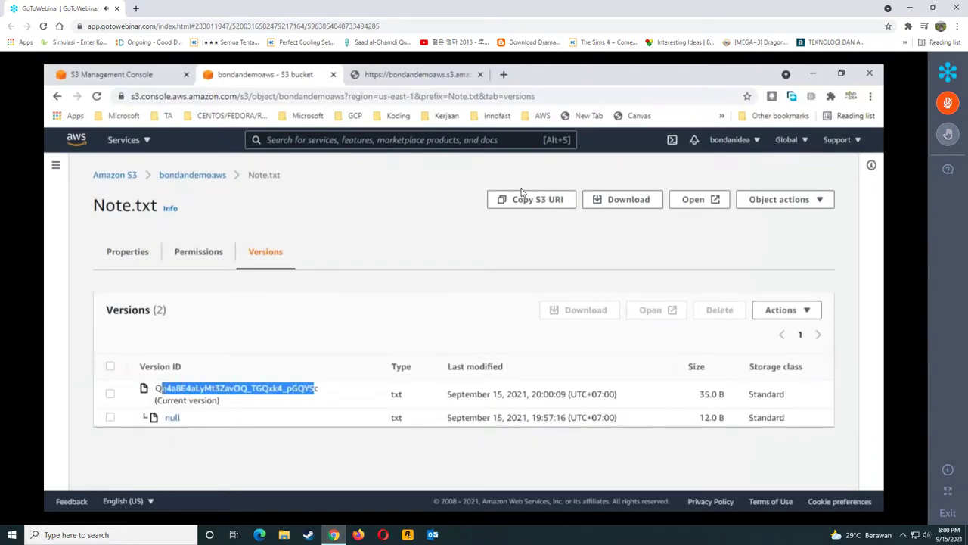
{"action": "left_click", "coordinate": [210, 399]}
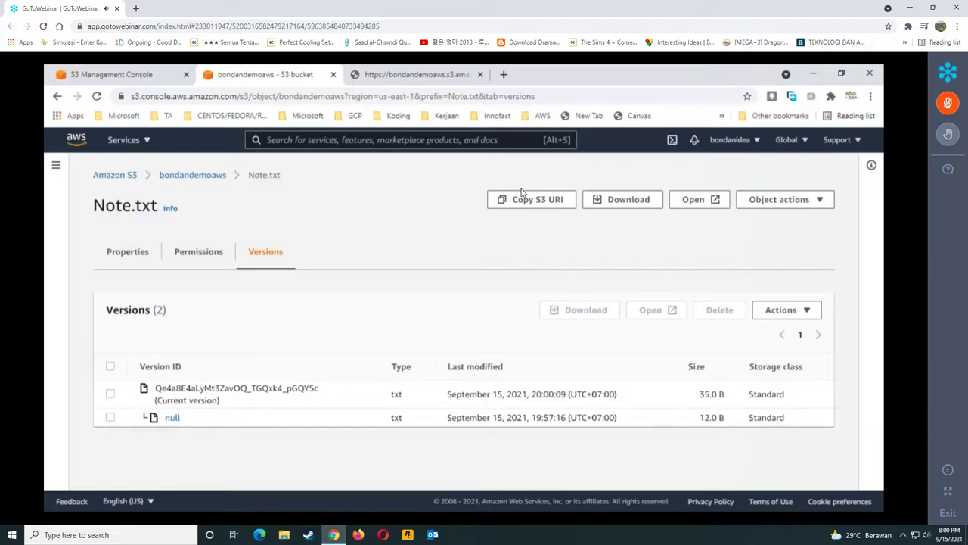
- Open the null version of Note.txt through its object URL and compare its content with the current version's tab
{"action": "left_click", "coordinate": [171, 418]}
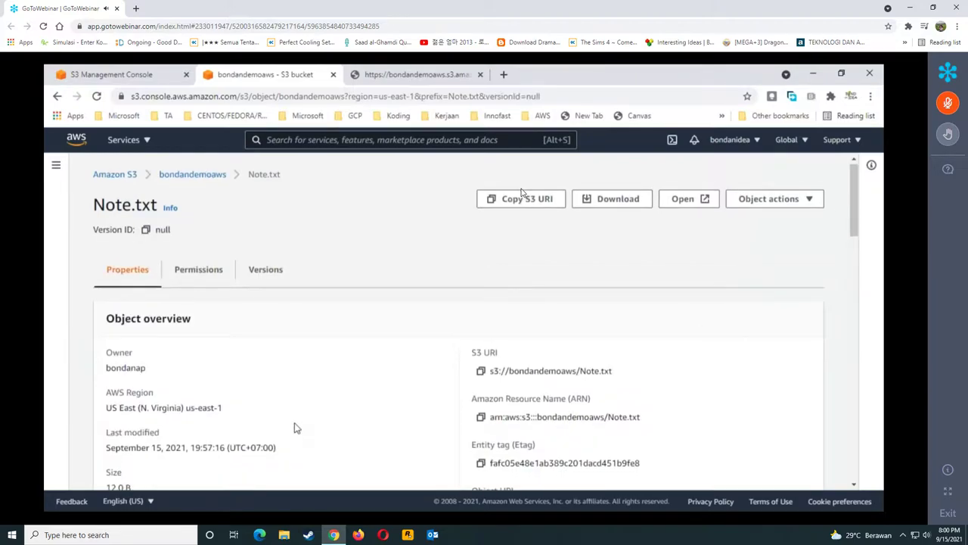
{"action": "scroll", "coordinate": [296, 427], "scroll_direction": "down", "scroll_amount": 3}
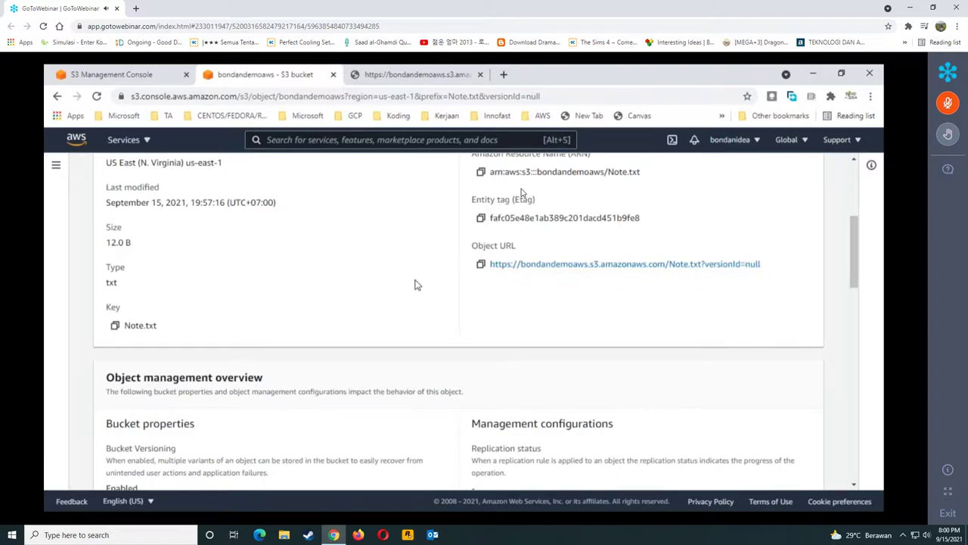
{"action": "left_click", "coordinate": [544, 266]}
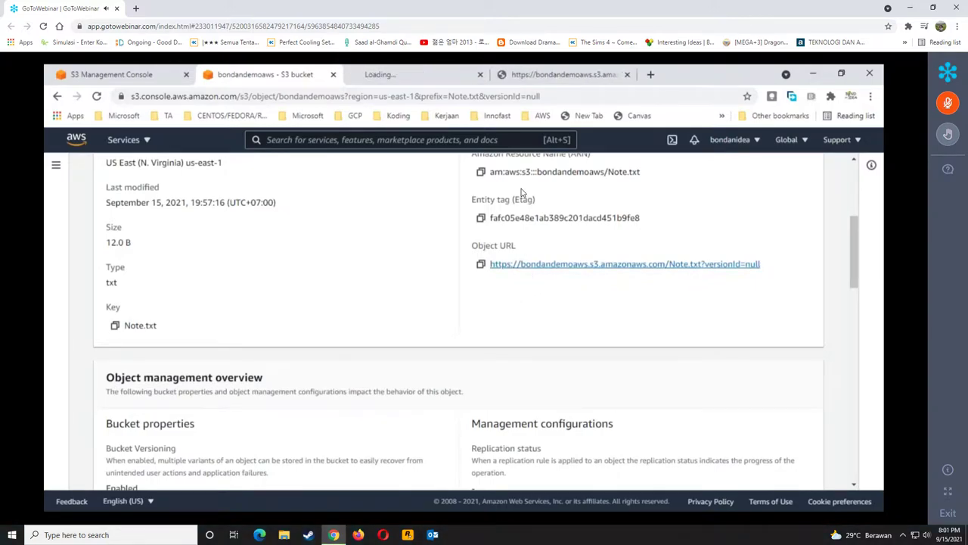
{"action": "left_click", "coordinate": [401, 74]}
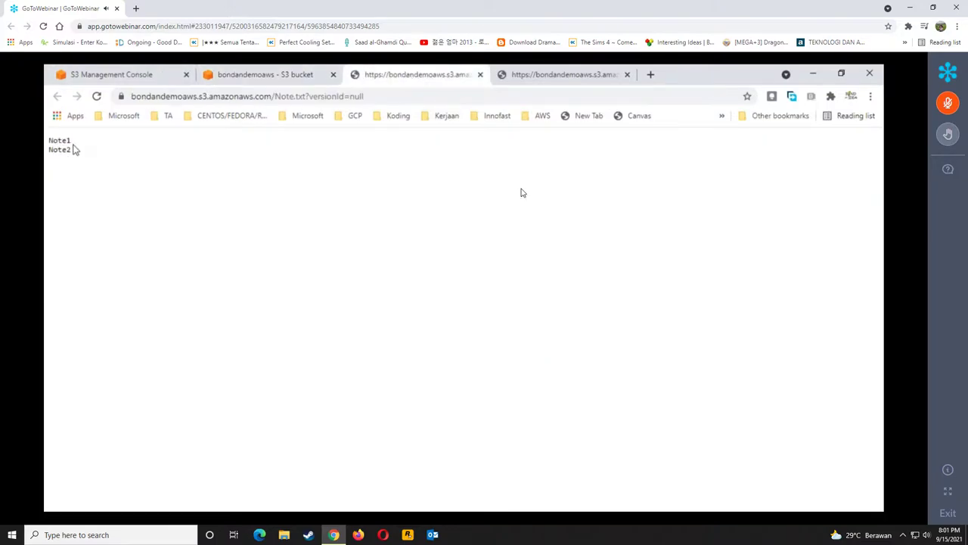
{"action": "left_click", "coordinate": [521, 74]}
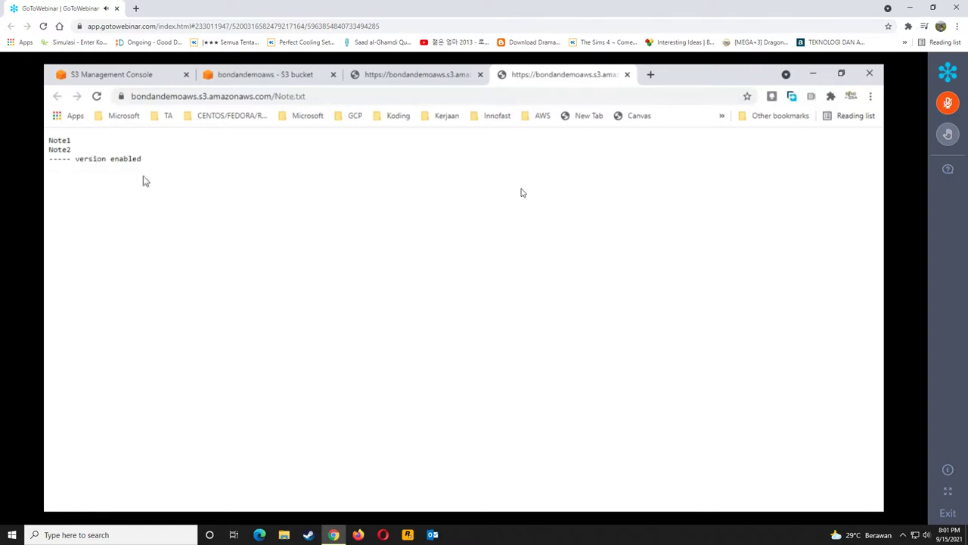
- Return to the version list of Note.txt, select the null version and review the actions available for it
{"action": "left_click", "coordinate": [284, 72]}
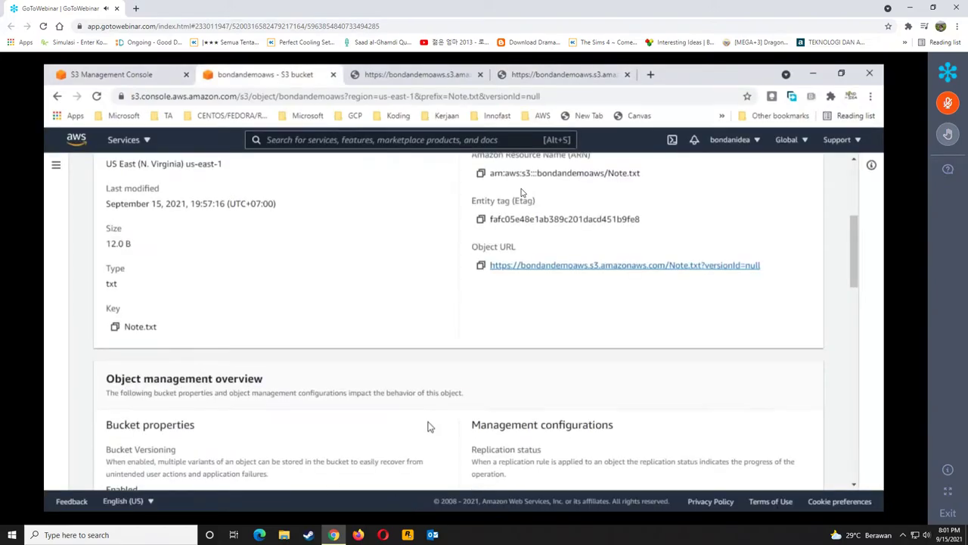
{"action": "scroll", "coordinate": [428, 427], "scroll_direction": "up", "scroll_amount": 3}
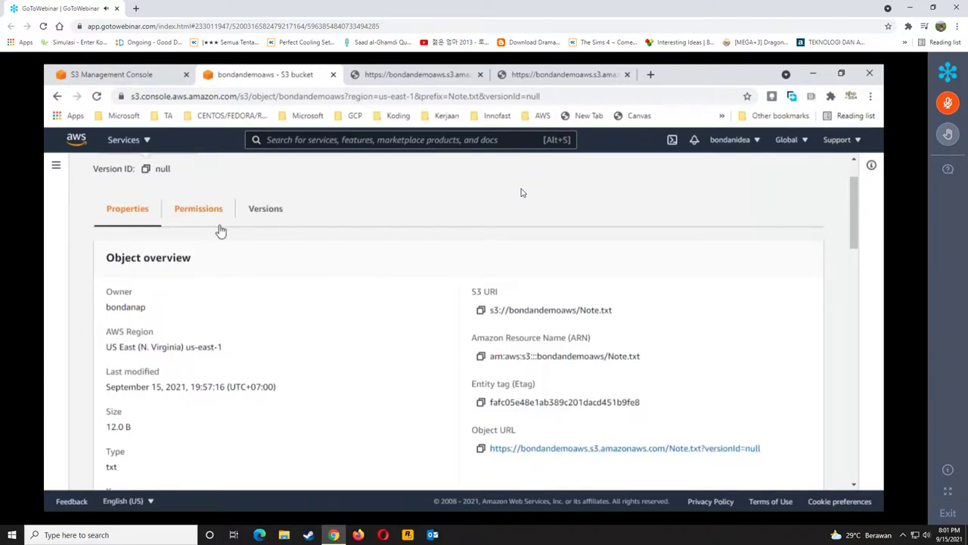
{"action": "left_click", "coordinate": [258, 211]}
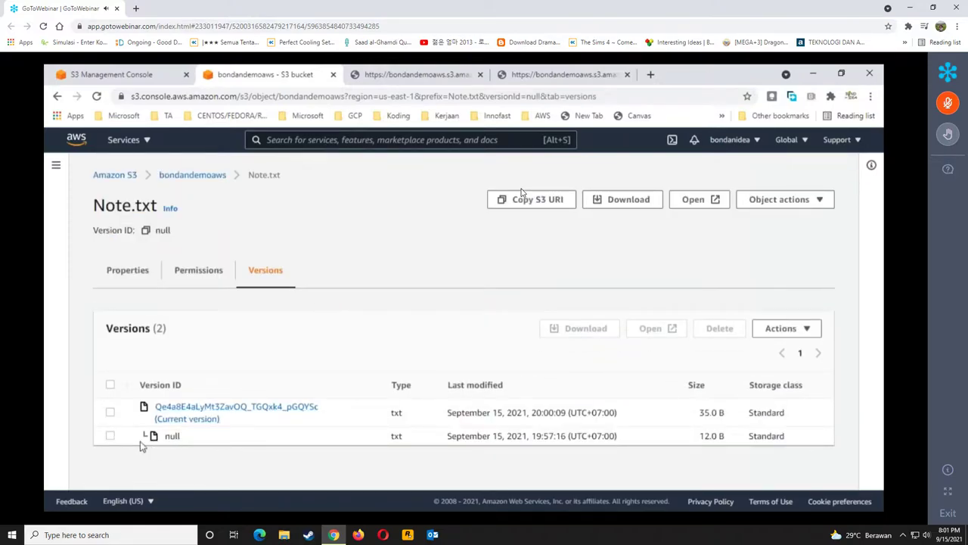
{"action": "left_click", "coordinate": [110, 436]}
{"action": "left_click", "coordinate": [783, 332]}
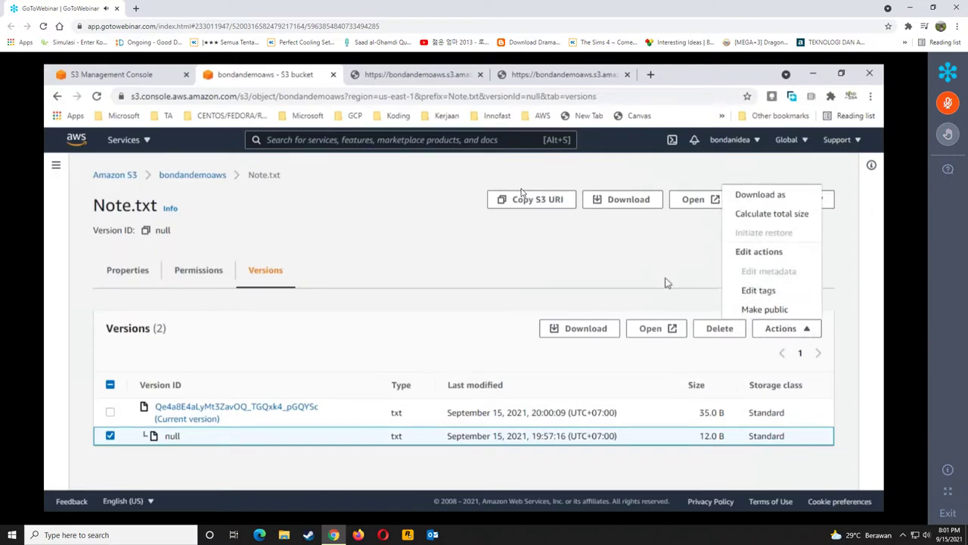
{"action": "left_click", "coordinate": [588, 258]}
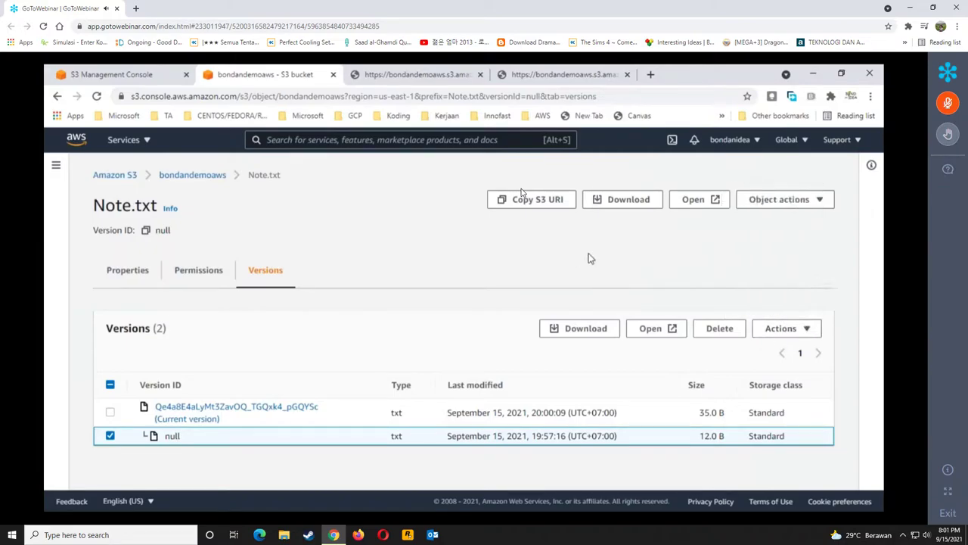